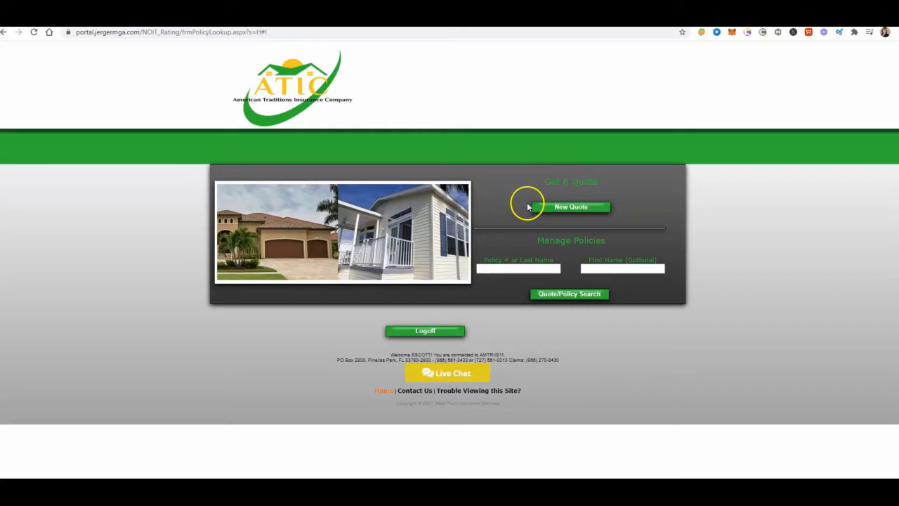
Start a new quote with Homeowners HO3 as the plan.
{"action": "left_click", "coordinate": [572, 208]}
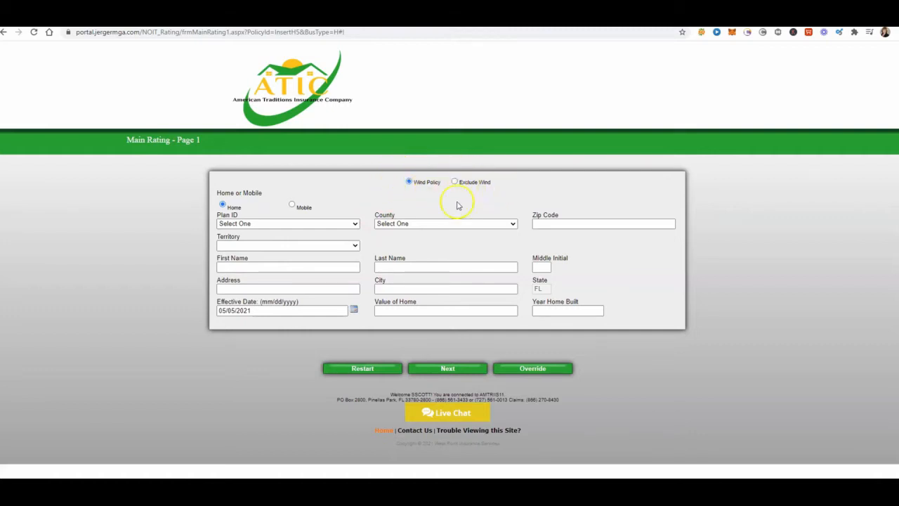
{"action": "left_click", "coordinate": [355, 224]}
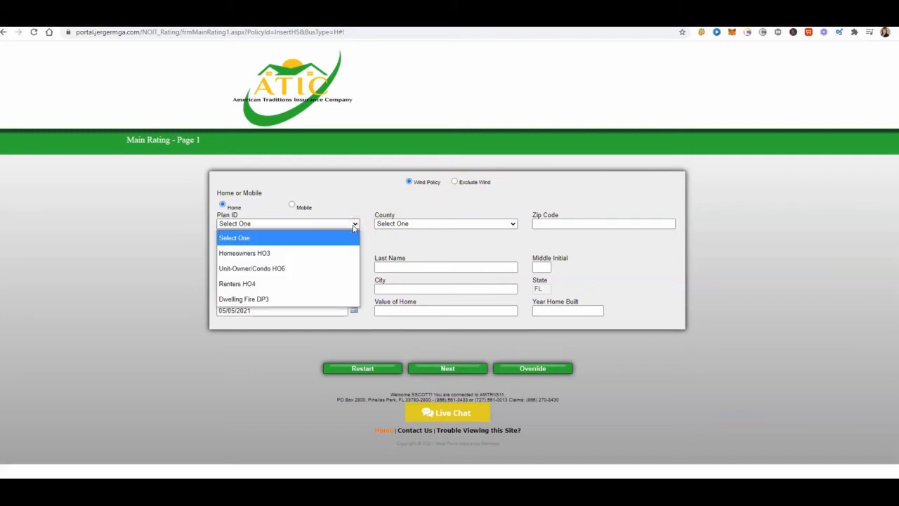
{"action": "left_click", "coordinate": [281, 269]}
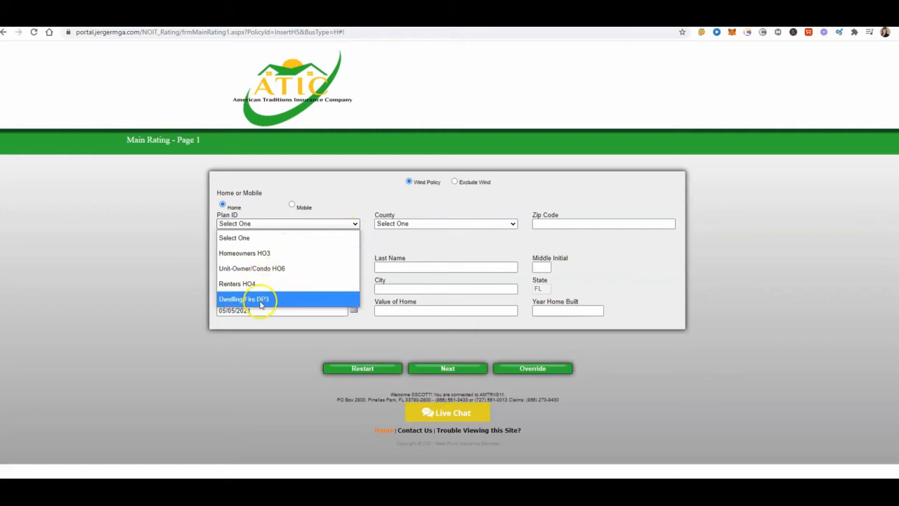
{"action": "left_click", "coordinate": [250, 255]}
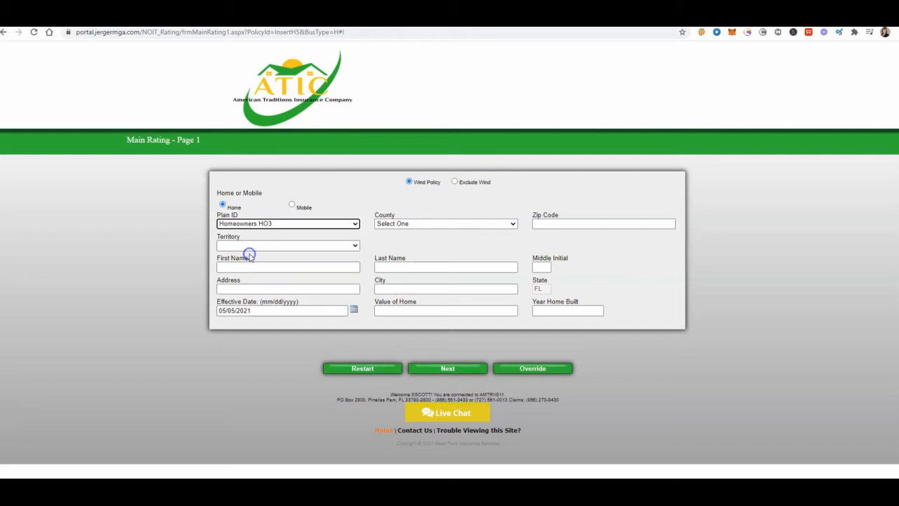
Set the county to Brevard and enter the property's zip code so that the territory is filled in.
{"action": "left_click", "coordinate": [486, 224]}
{"action": "left_click", "coordinate": [413, 314]}
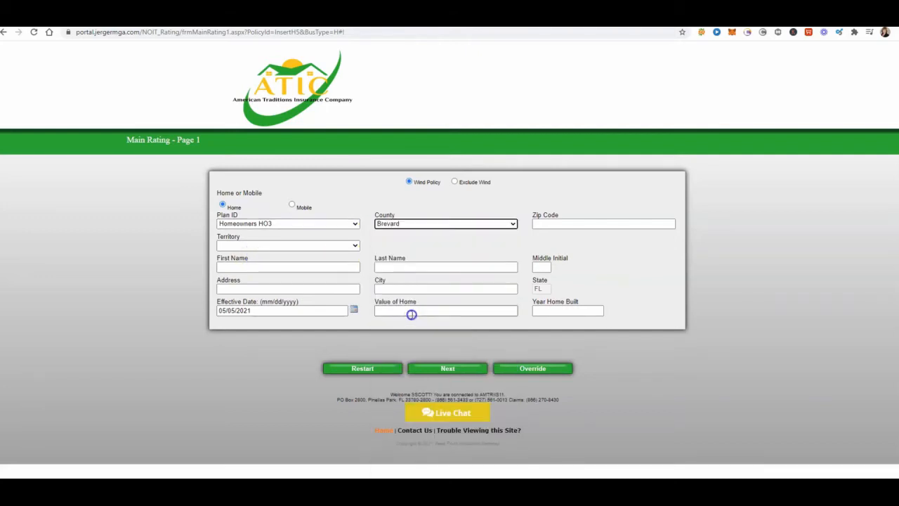
{"action": "left_click", "coordinate": [554, 223]}
{"action": "type", "text": "3"}
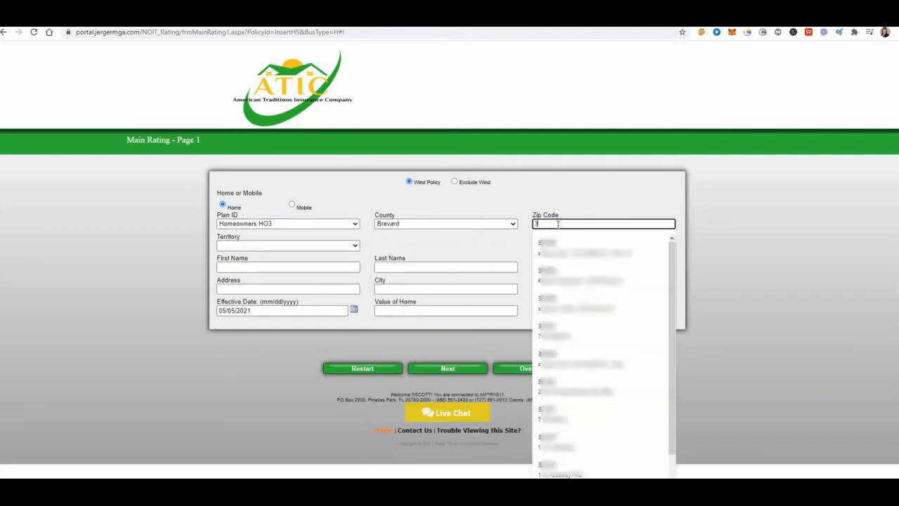
{"action": "type", "text": "2940"}
{"action": "key", "text": "Tab"}
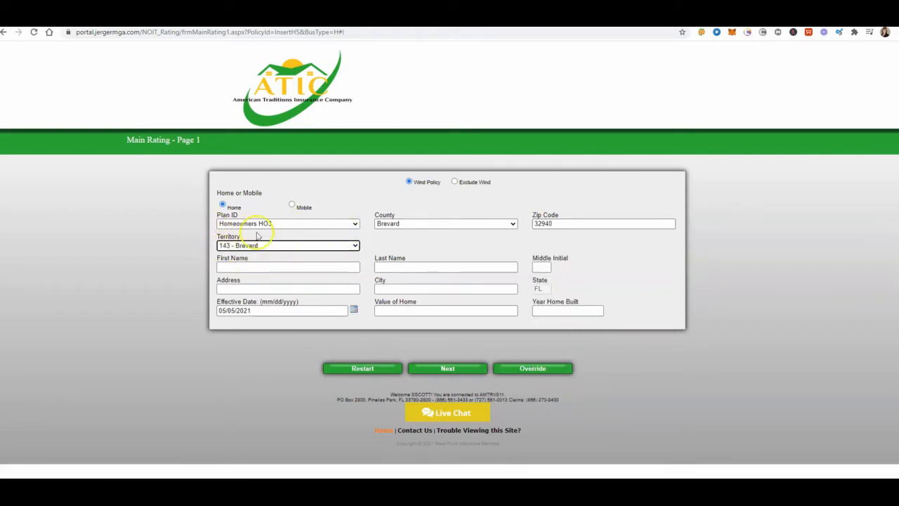
Enter the insured's first and last name, leaving the middle initial blank.
{"action": "left_click", "coordinate": [230, 267]}
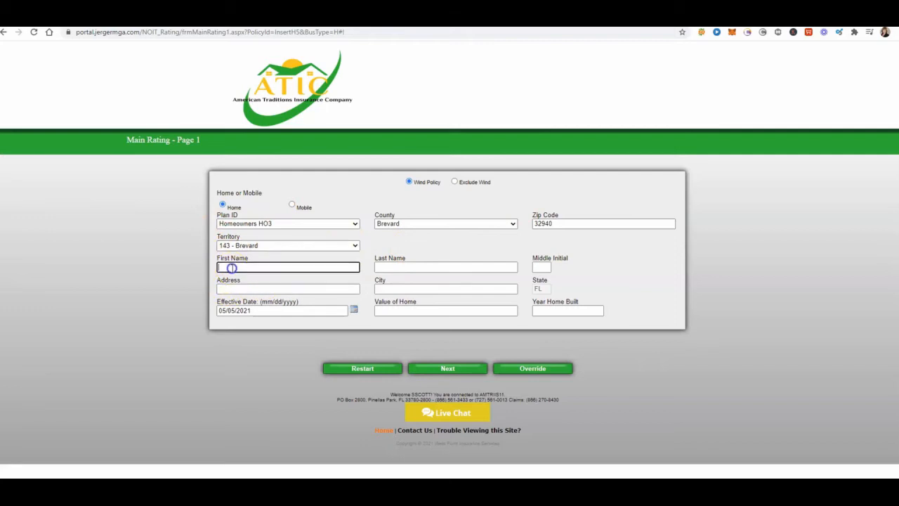
{"action": "type", "text": "test"}
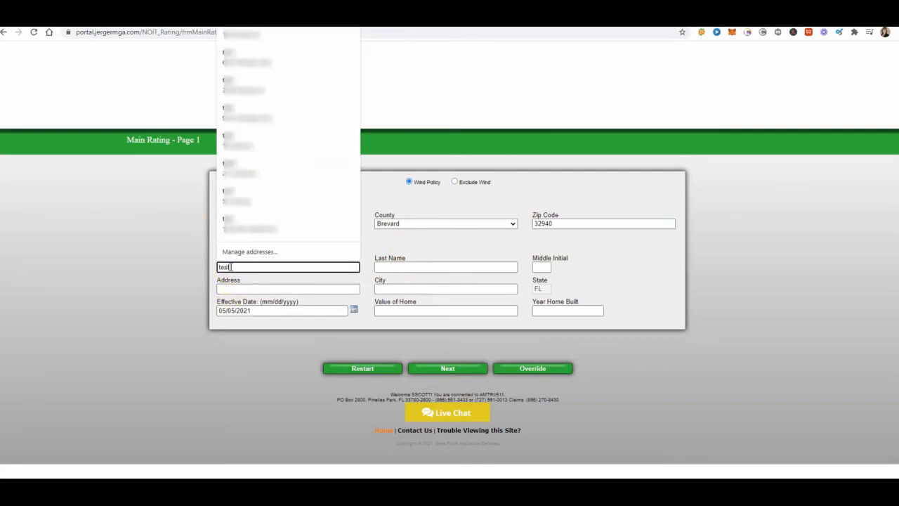
{"action": "key", "text": "Tab"}
{"action": "type", "text": "test"}
{"action": "key", "text": "Tab"}
{"action": "key", "text": "Tab"}
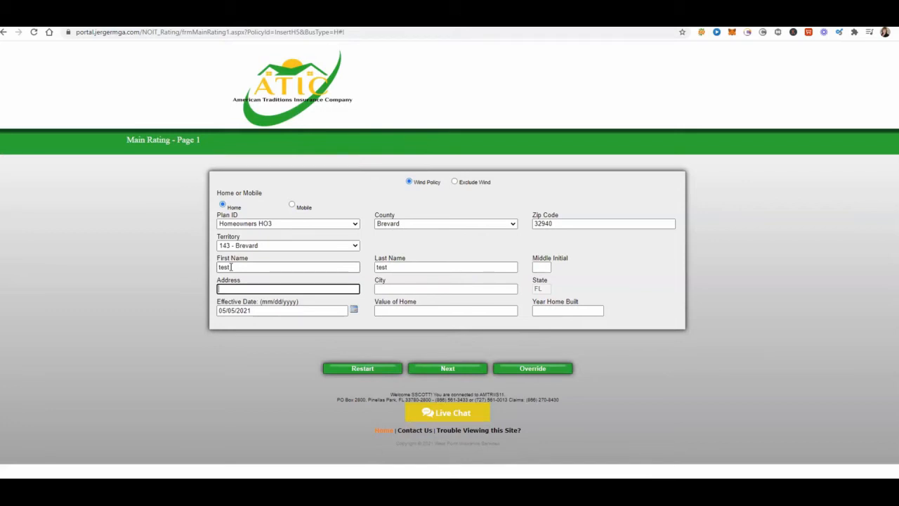
Enter the property's street address and city, keeping the default effective date.
{"action": "type", "text": "123"}
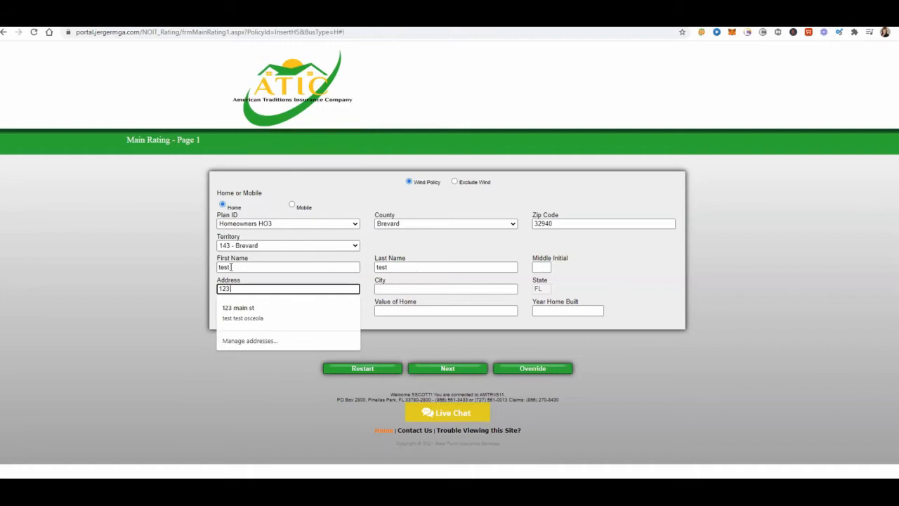
{"action": "type", "text": " main st"}
{"action": "key", "text": "Tab"}
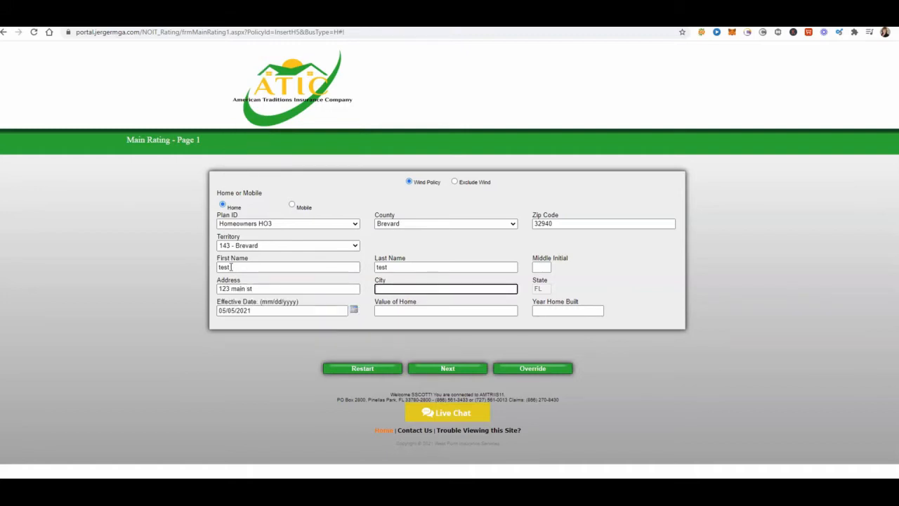
{"action": "type", "text": "melbourne"}
{"action": "key", "text": "Tab"}
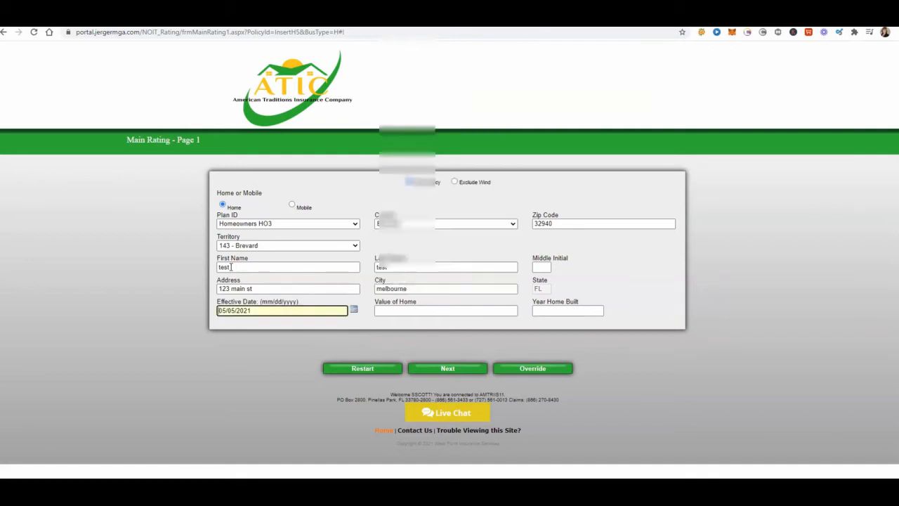
{"action": "key", "text": "Tab"}
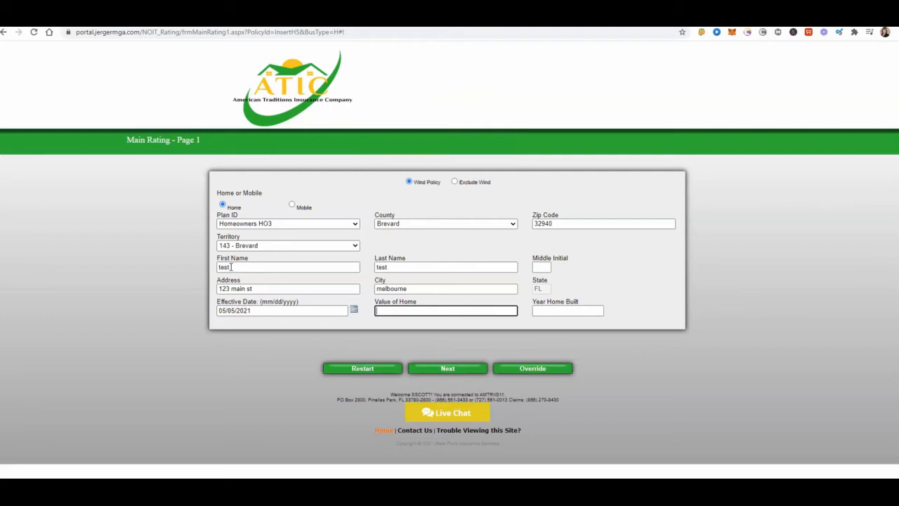
Set the value of the home to $360,000 and the year built to 2001.
{"action": "type", "text": "360,000"}
{"action": "key", "text": "Tab"}
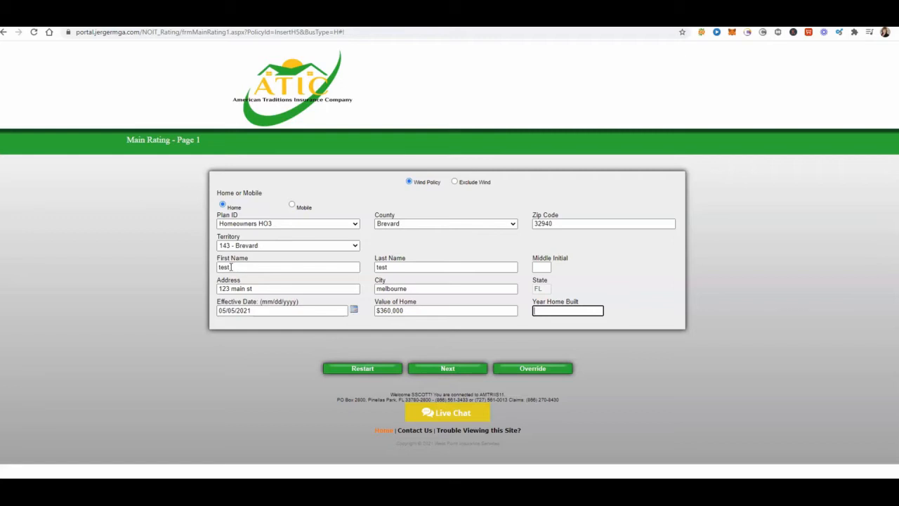
{"action": "type", "text": "2001"}
{"action": "key", "text": "Tab"}
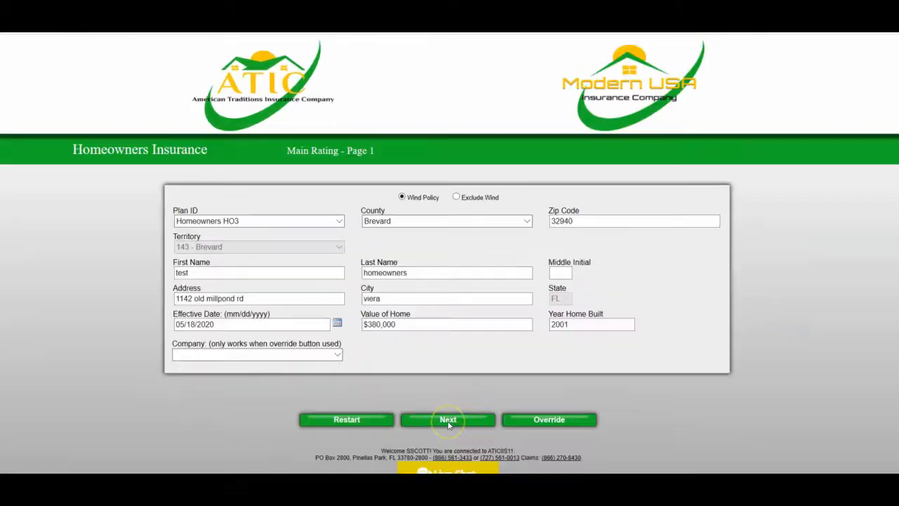
Submit the first rating page and accept the suggested matching address.
{"action": "left_click", "coordinate": [447, 419]}
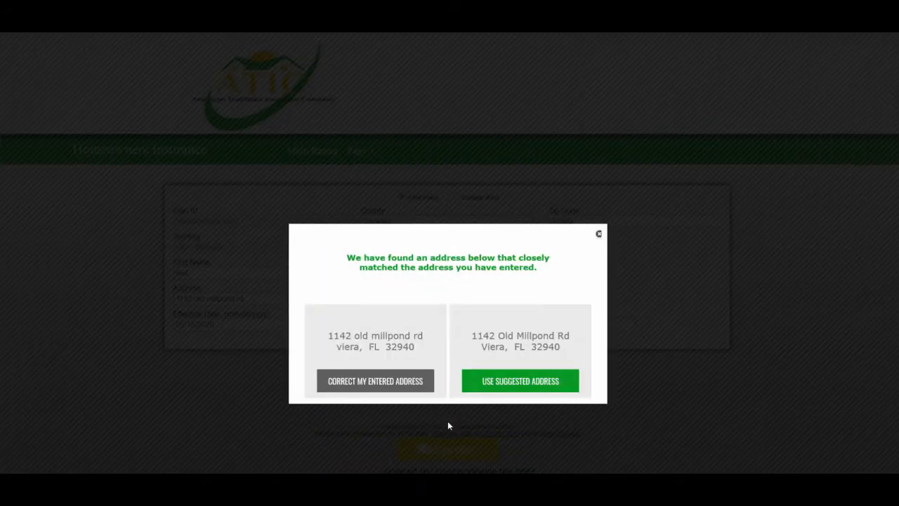
{"action": "left_click", "coordinate": [510, 385]}
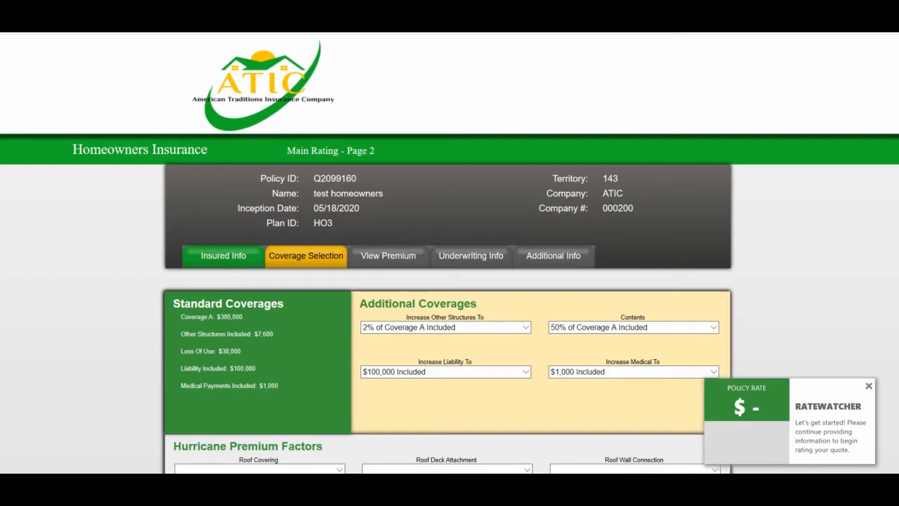
Increase the liability coverage to $300,000 and the medical coverage to $5,000.
{"action": "scroll", "coordinate": [415, 445], "scroll_direction": "down", "scroll_amount": 2}
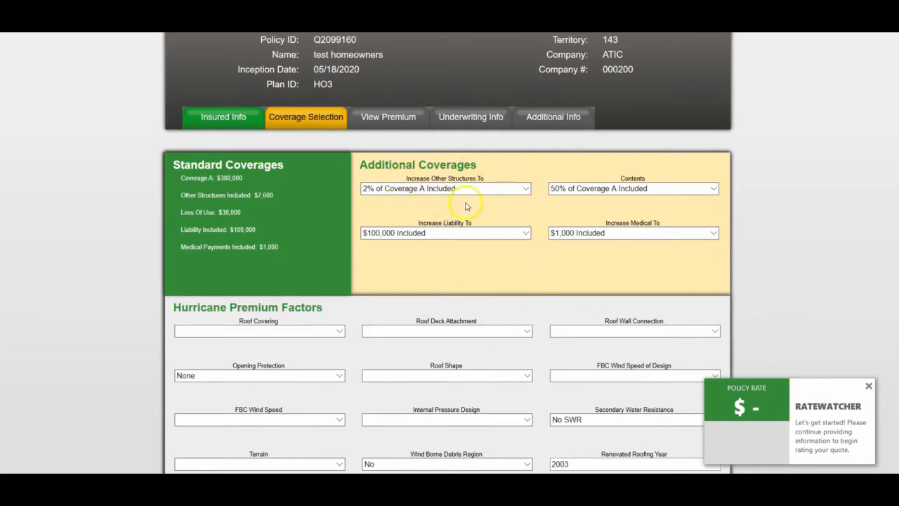
{"action": "left_click", "coordinate": [523, 235]}
{"action": "left_click", "coordinate": [450, 256]}
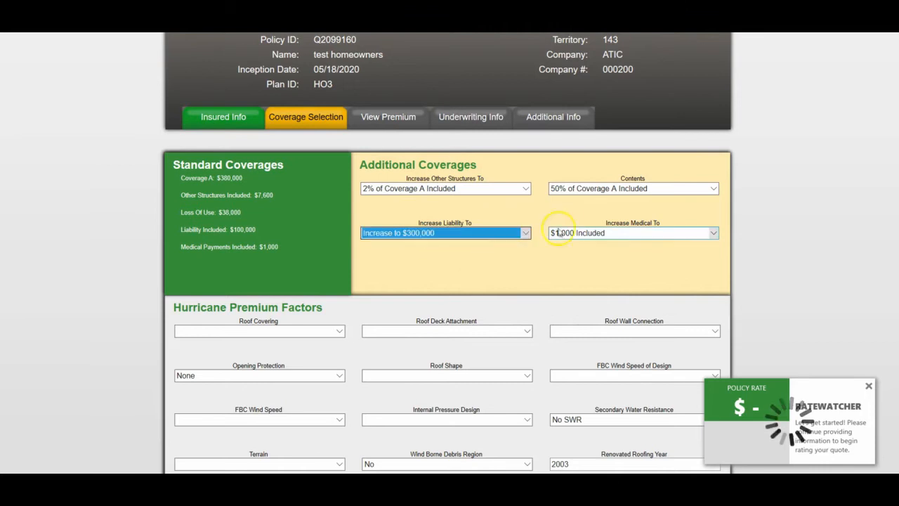
{"action": "left_click", "coordinate": [570, 235]}
{"action": "left_click", "coordinate": [580, 252]}
Set the roof shape to Hip Roof in the hurricane premium factors.
{"action": "scroll", "coordinate": [581, 257], "scroll_direction": "down", "scroll_amount": 1}
{"action": "scroll", "coordinate": [581, 256], "scroll_direction": "down", "scroll_amount": 2}
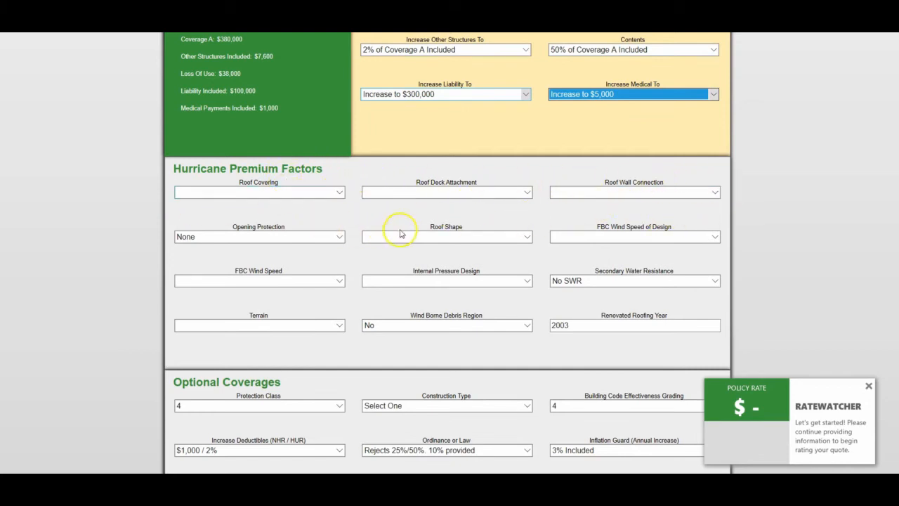
{"action": "left_click", "coordinate": [528, 238]}
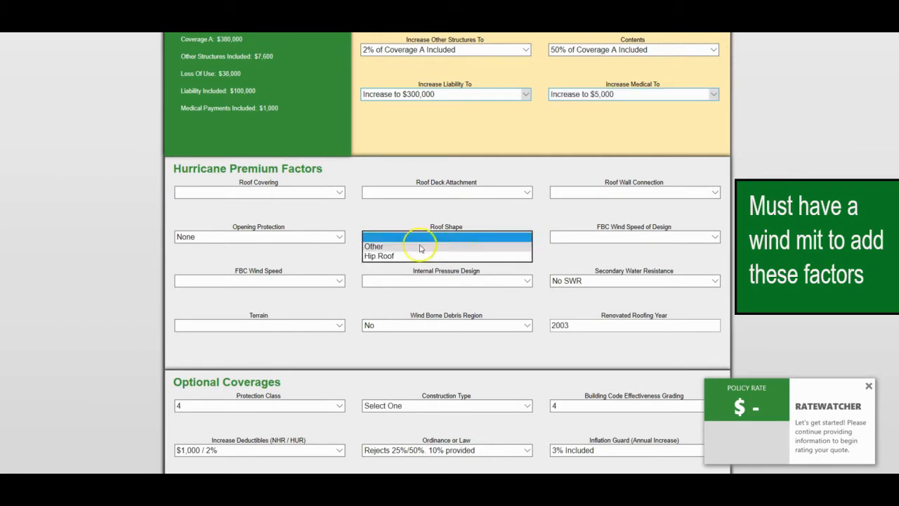
{"action": "left_click", "coordinate": [389, 257]}
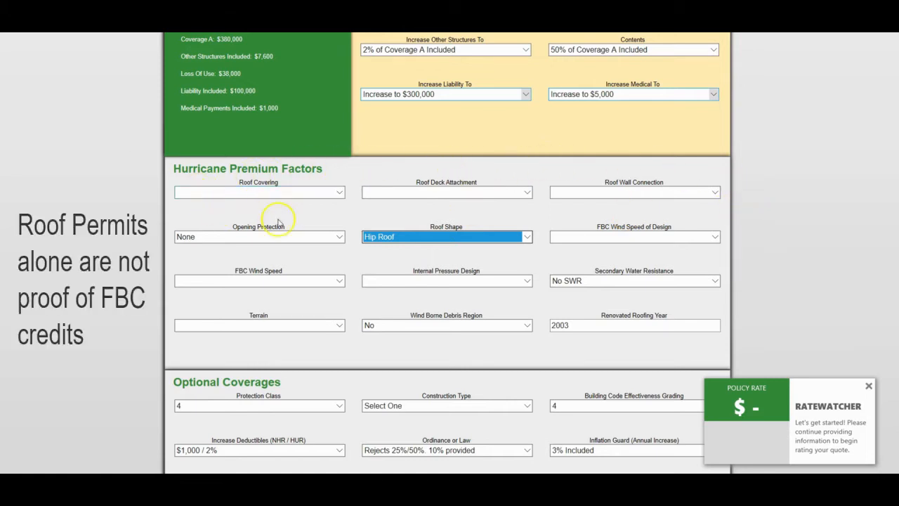
Set the construction type to Masonry in the optional coverages.
{"action": "scroll", "coordinate": [548, 341], "scroll_direction": "down", "scroll_amount": 3}
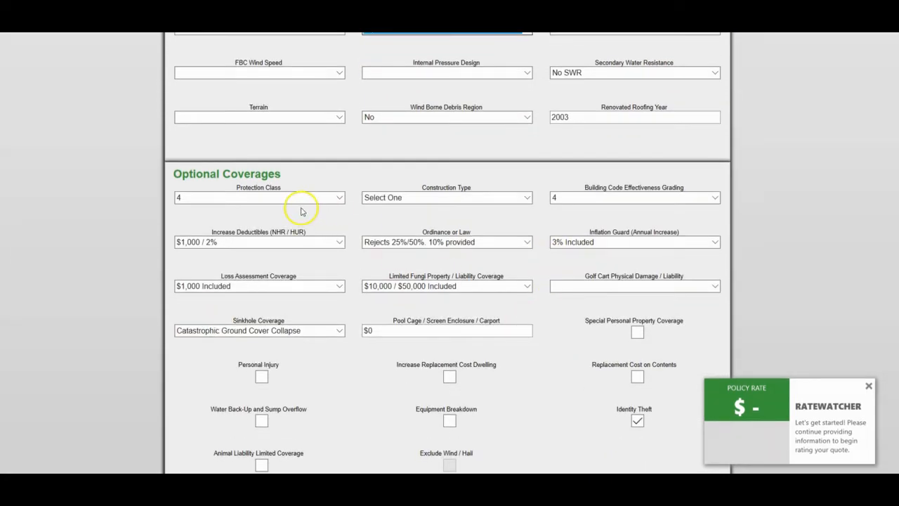
{"action": "left_click", "coordinate": [527, 198]}
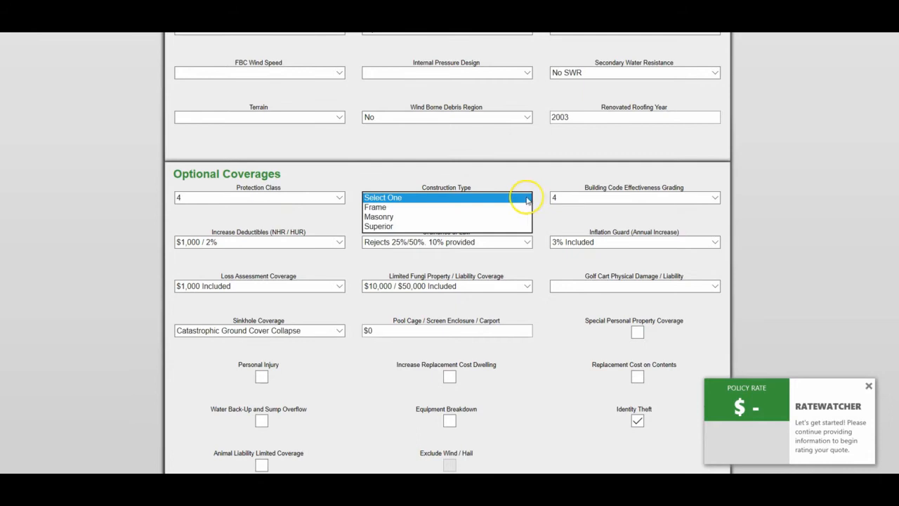
{"action": "left_click", "coordinate": [381, 217]}
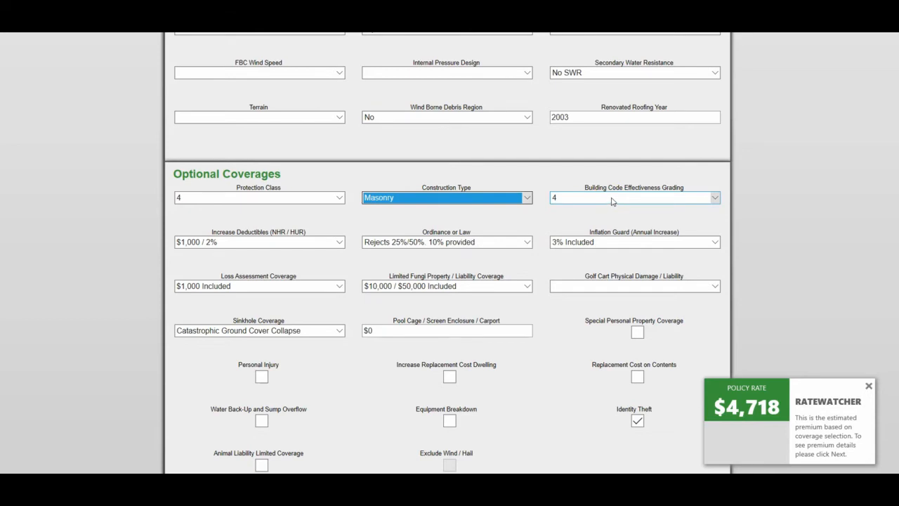
Remove the Identity Theft coverage and add Replacement Cost on Contents.
{"action": "scroll", "coordinate": [619, 205], "scroll_direction": "down", "scroll_amount": 1}
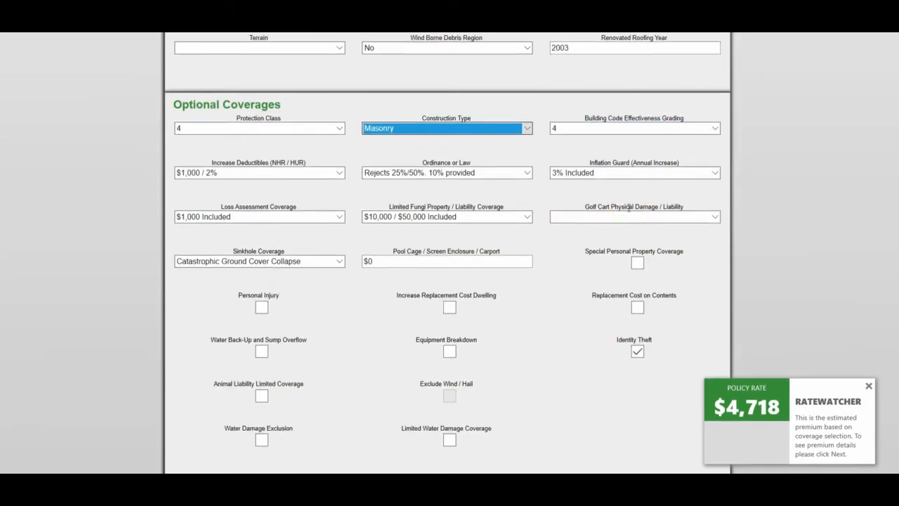
{"action": "scroll", "coordinate": [628, 207], "scroll_direction": "down", "scroll_amount": 1}
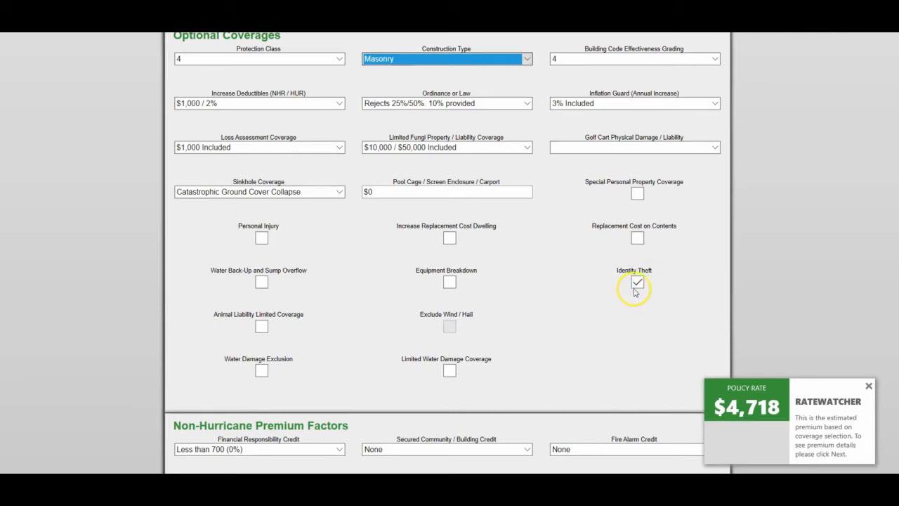
{"action": "left_click", "coordinate": [637, 283]}
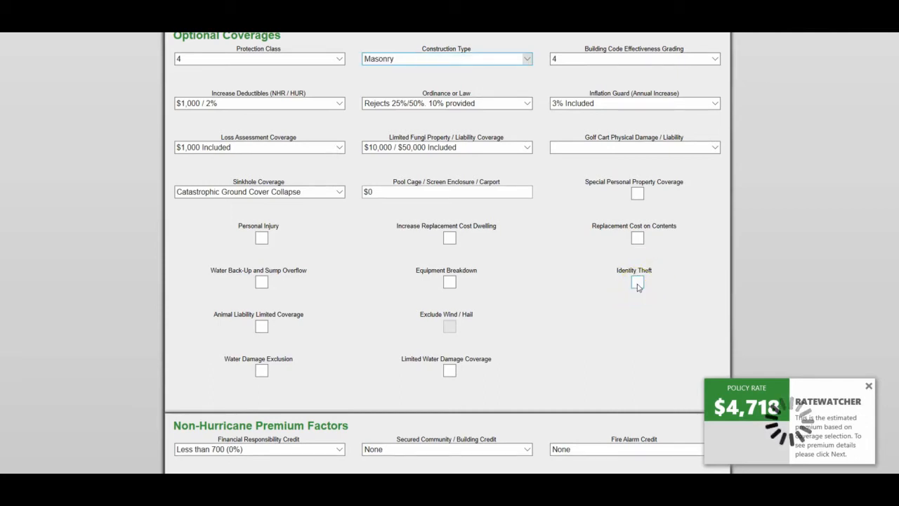
{"action": "left_click", "coordinate": [638, 240]}
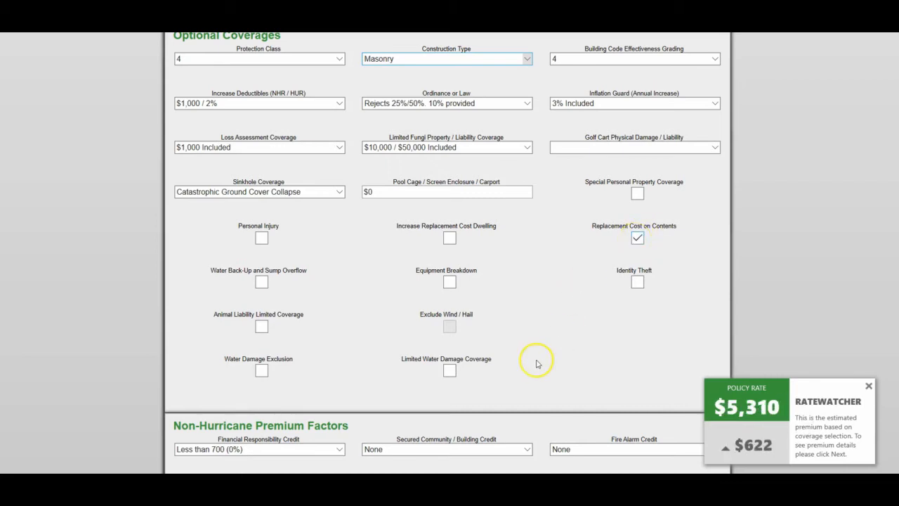
Add the Equipment Breakdown coverage on a trial basis, and remove it again.
{"action": "left_click", "coordinate": [448, 284]}
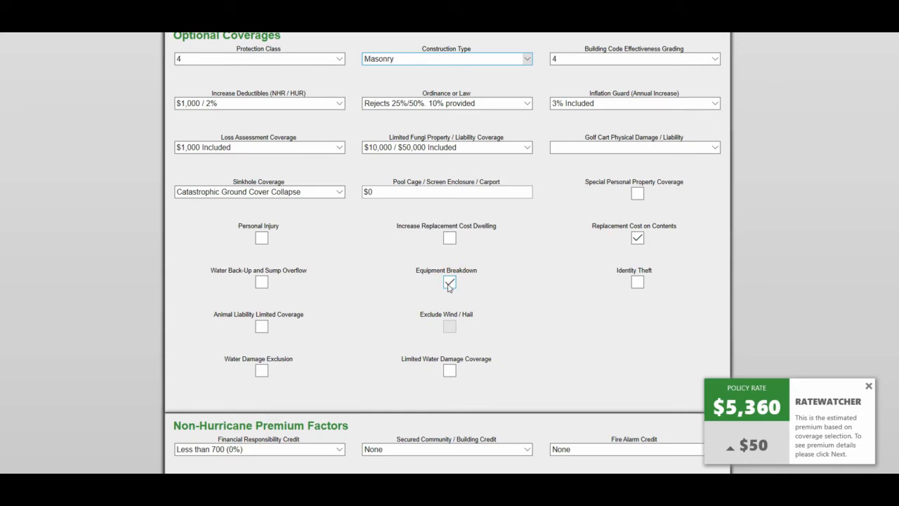
{"action": "scroll", "coordinate": [507, 312], "scroll_direction": "down", "scroll_amount": 2}
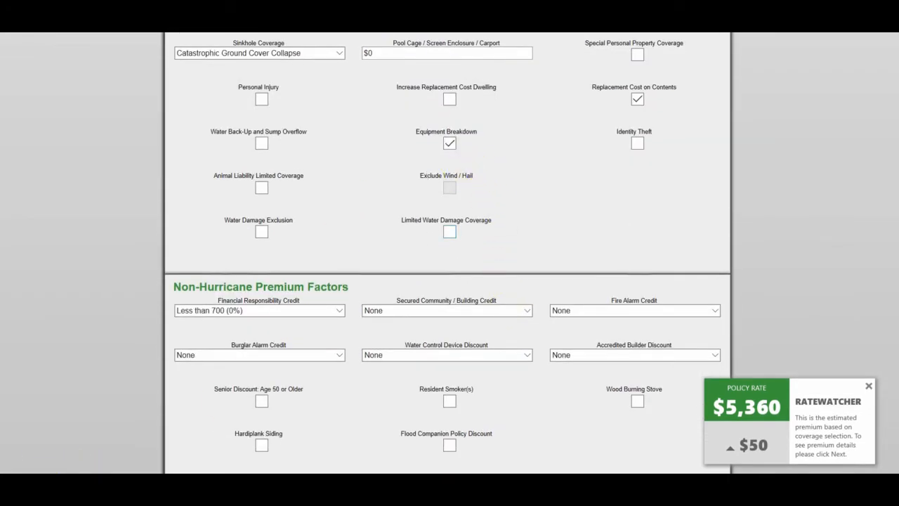
{"action": "left_click", "coordinate": [449, 143]}
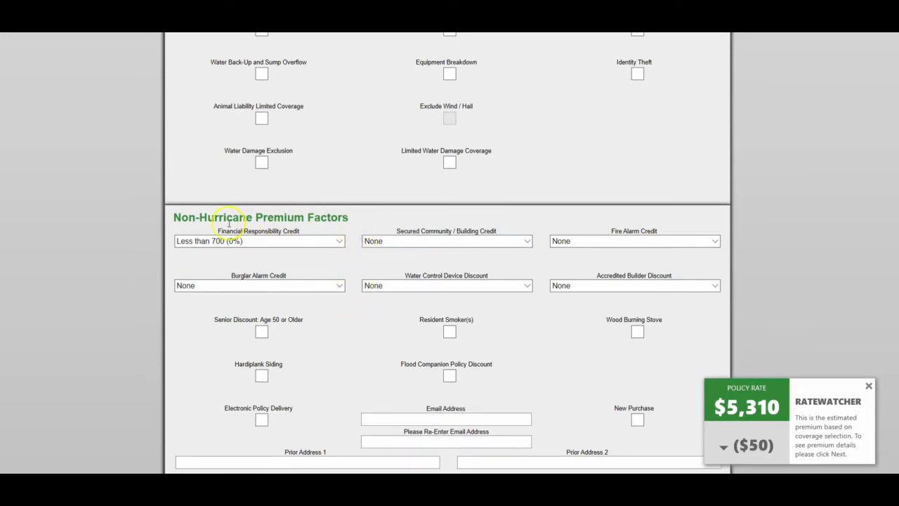
Set the Financial Responsibility Credit to Lvl 2: 750 or Greater (20%) in the non-hurricane premium factors.
{"action": "left_click", "coordinate": [338, 244]}
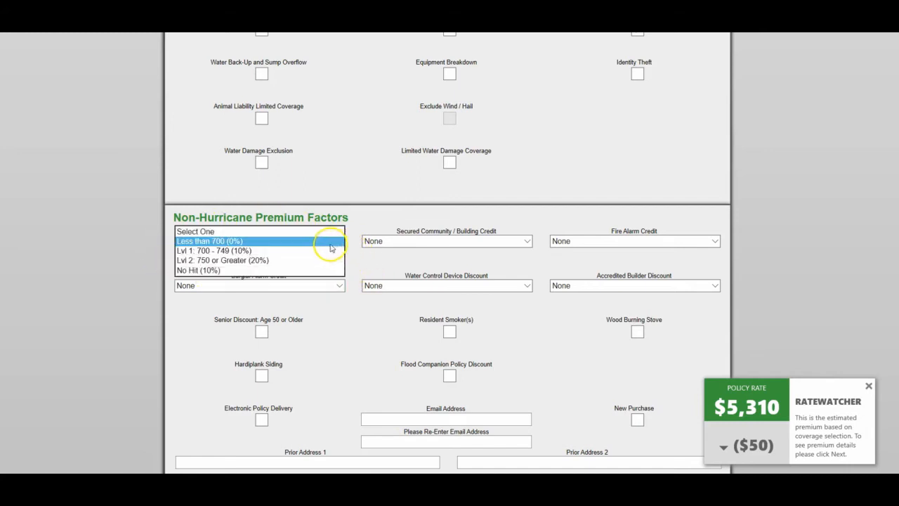
{"action": "left_click", "coordinate": [237, 260]}
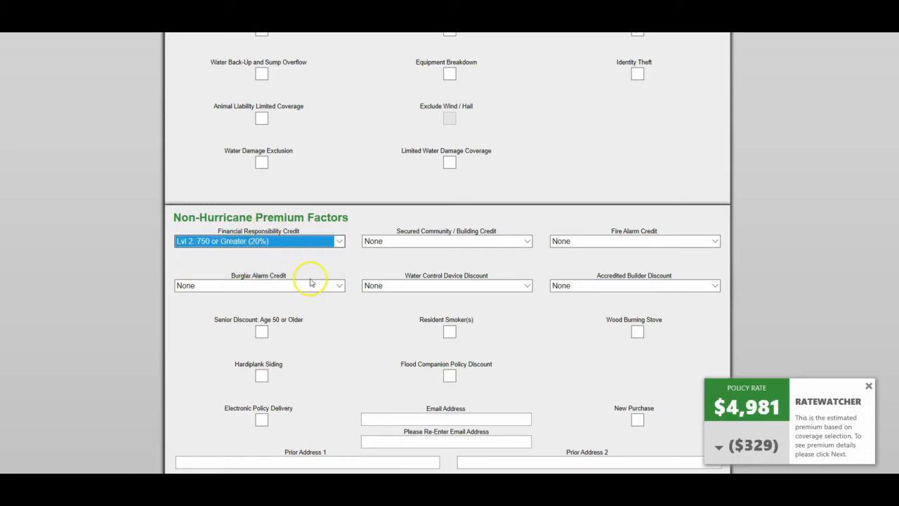
{"action": "scroll", "coordinate": [504, 264], "scroll_direction": "down", "scroll_amount": 2}
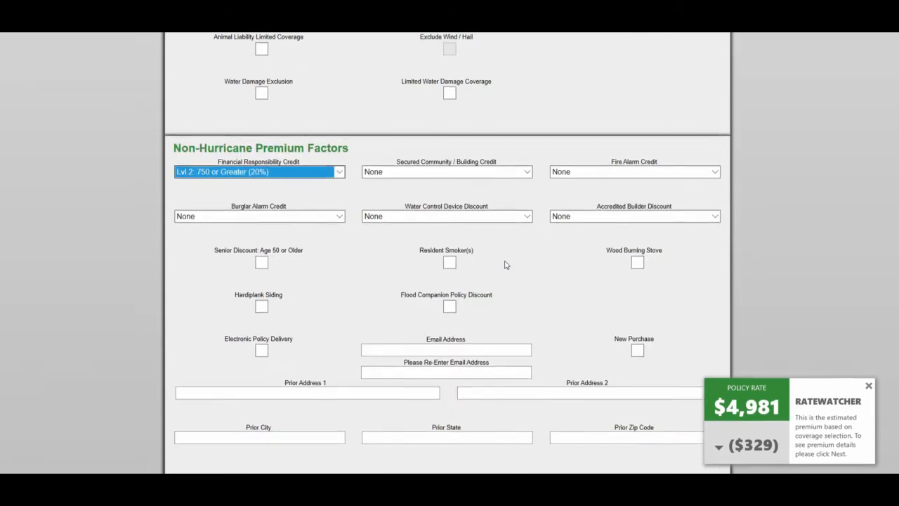
Set the Fire Alarm Credit to Fire Alarm reporting to Fire or Central Station and the Burglar Alarm Credit to Complete Local Burglar Alarm.
{"action": "left_click", "coordinate": [712, 172]}
{"action": "left_click", "coordinate": [658, 181]}
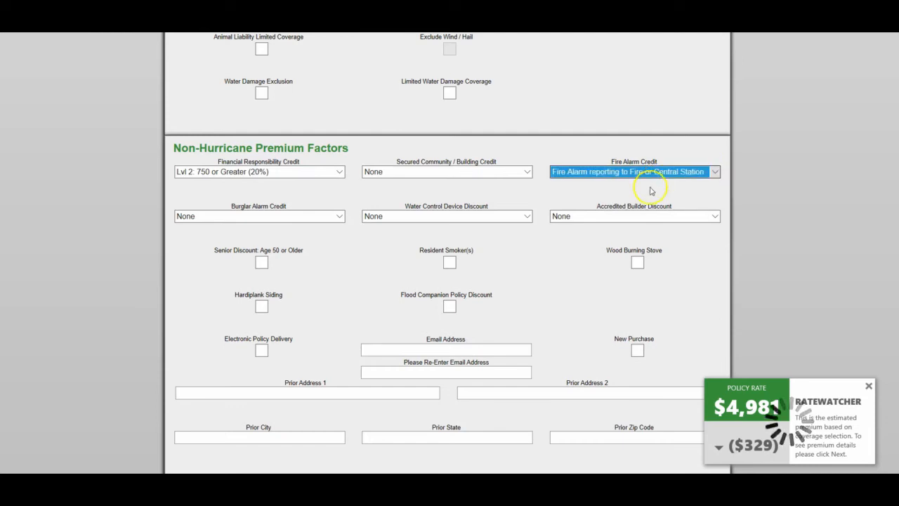
{"action": "left_click", "coordinate": [339, 216]}
{"action": "left_click", "coordinate": [310, 226]}
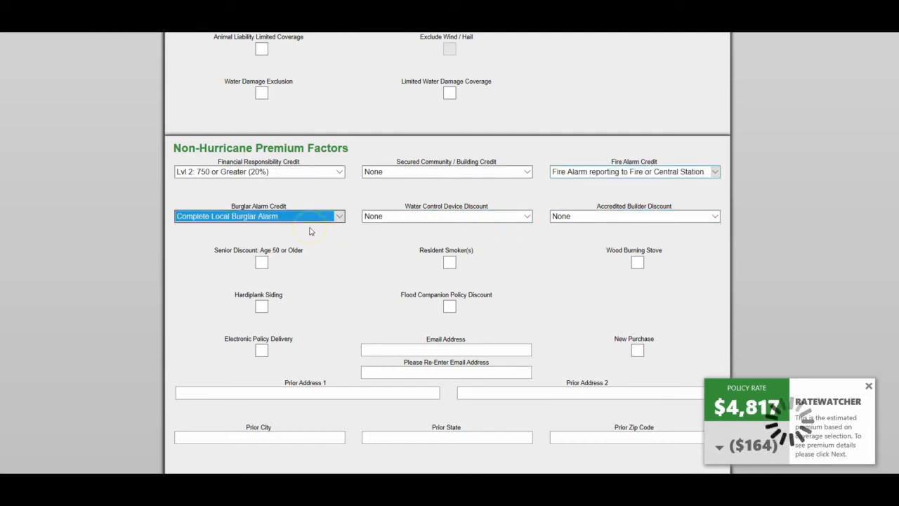
Examine the remaining premium factors, installation verification, additional optional coverages and scheduled personal property sections.
{"action": "scroll", "coordinate": [316, 232], "scroll_direction": "down", "scroll_amount": 1}
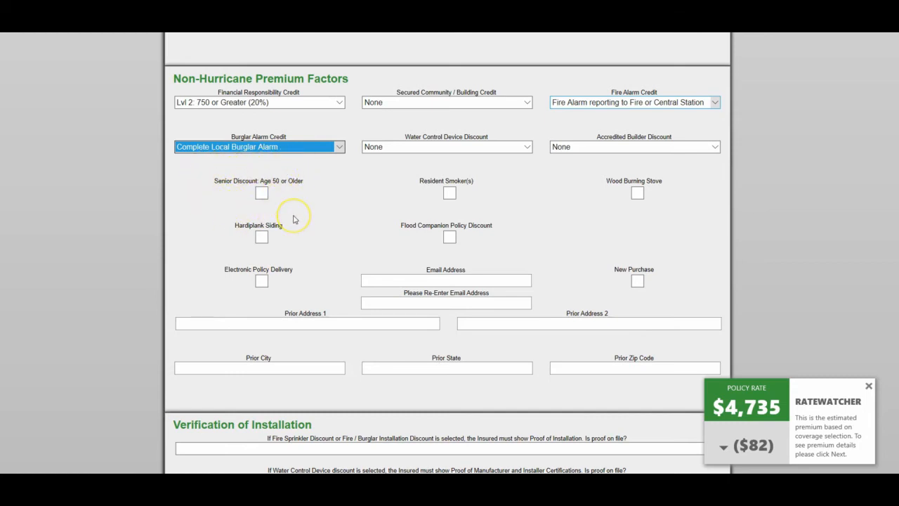
{"action": "scroll", "coordinate": [295, 219], "scroll_direction": "down", "scroll_amount": 2}
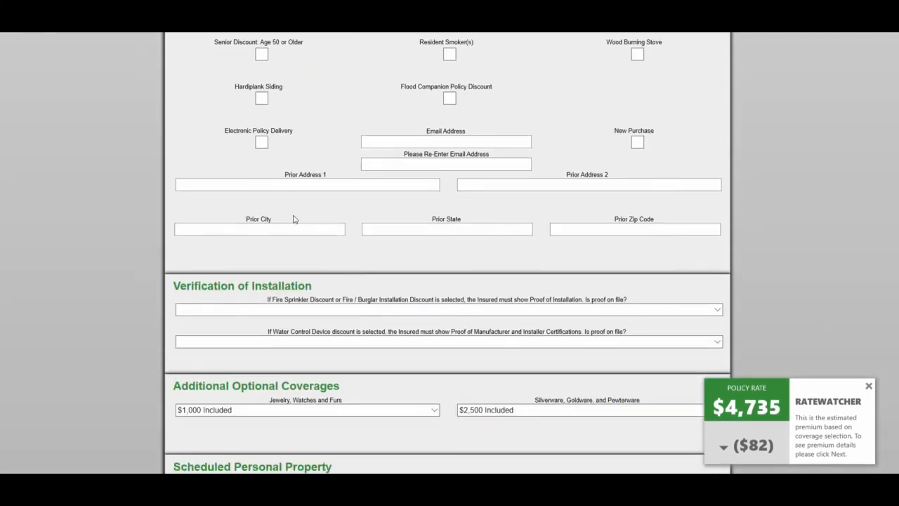
{"action": "scroll", "coordinate": [304, 218], "scroll_direction": "up", "scroll_amount": 1}
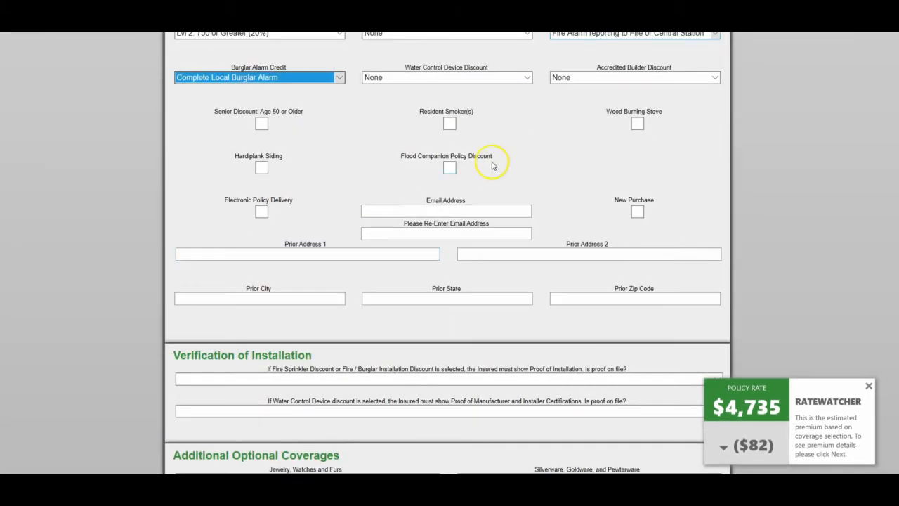
{"action": "scroll", "coordinate": [491, 163], "scroll_direction": "down", "scroll_amount": 3}
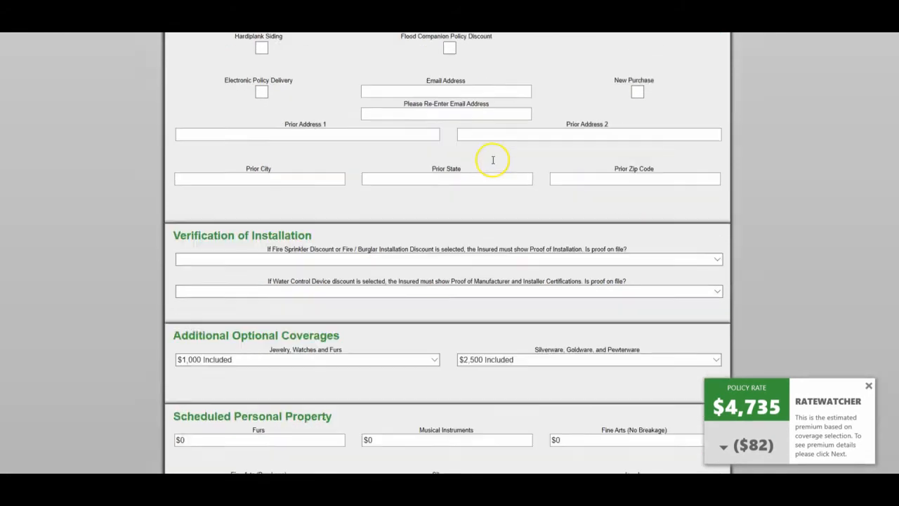
{"action": "scroll", "coordinate": [488, 160], "scroll_direction": "down", "scroll_amount": 1}
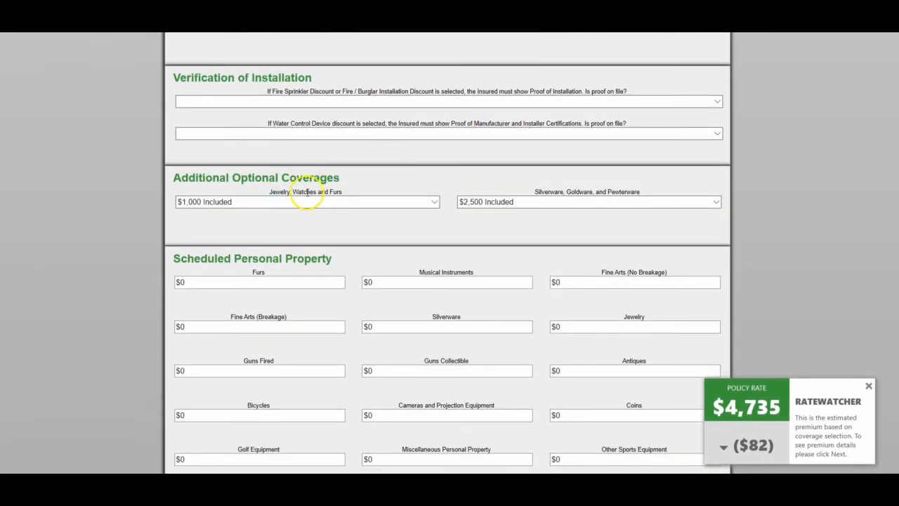
{"action": "scroll", "coordinate": [307, 192], "scroll_direction": "down", "scroll_amount": 2}
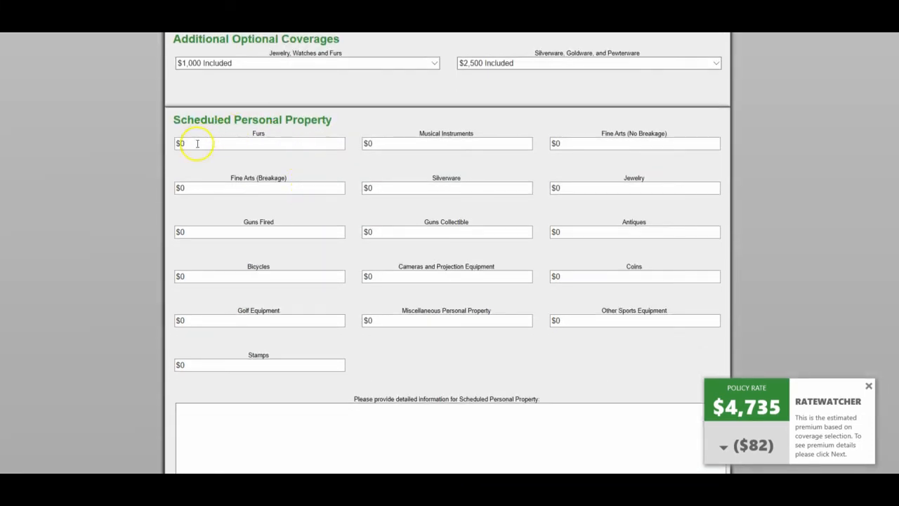
{"action": "scroll", "coordinate": [268, 250], "scroll_direction": "down", "scroll_amount": 1}
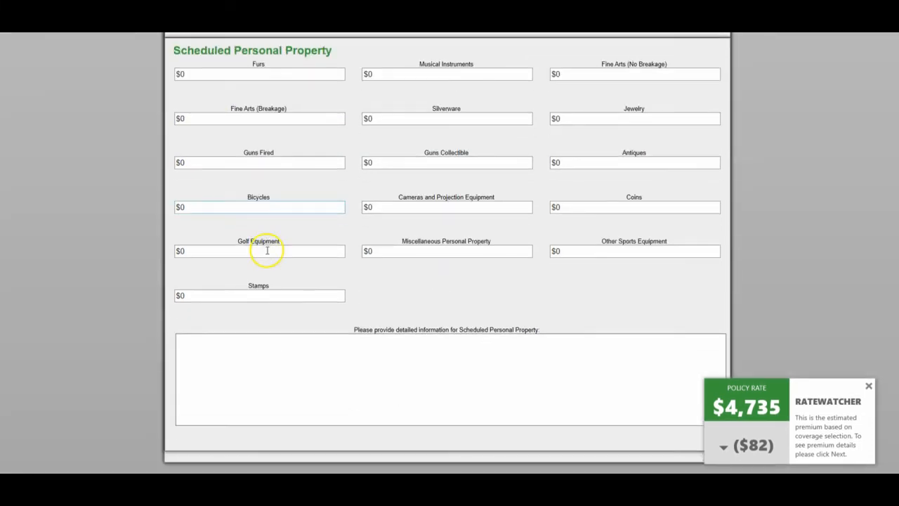
{"action": "scroll", "coordinate": [76, 400], "scroll_direction": "down", "scroll_amount": 2}
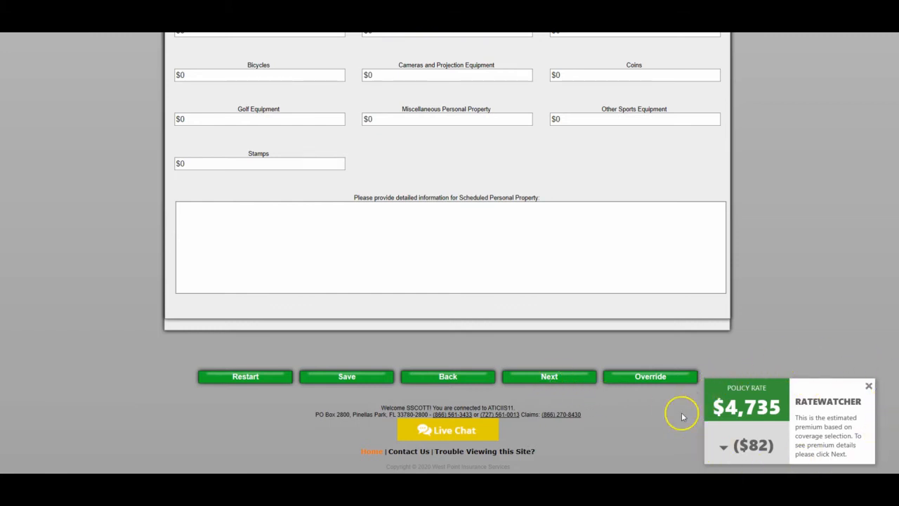
Set the Financial Responsibility Credit to Less than 700 (0%), and apply the Senior Discount on a trial basis before removing it.
{"action": "scroll", "coordinate": [680, 413], "scroll_direction": "up", "scroll_amount": 2}
{"action": "scroll", "coordinate": [680, 416], "scroll_direction": "up", "scroll_amount": 12}
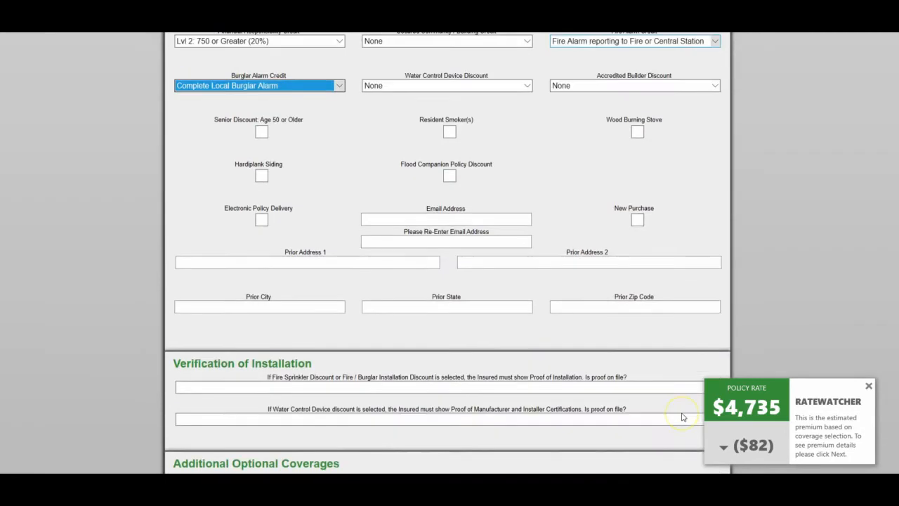
{"action": "scroll", "coordinate": [680, 416], "scroll_direction": "up", "scroll_amount": 1}
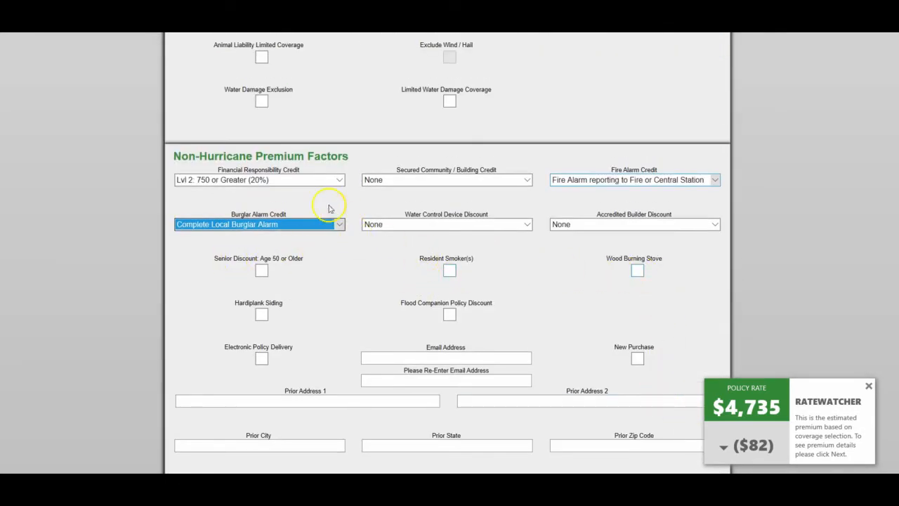
{"action": "left_click", "coordinate": [337, 180]}
{"action": "left_click", "coordinate": [223, 163]}
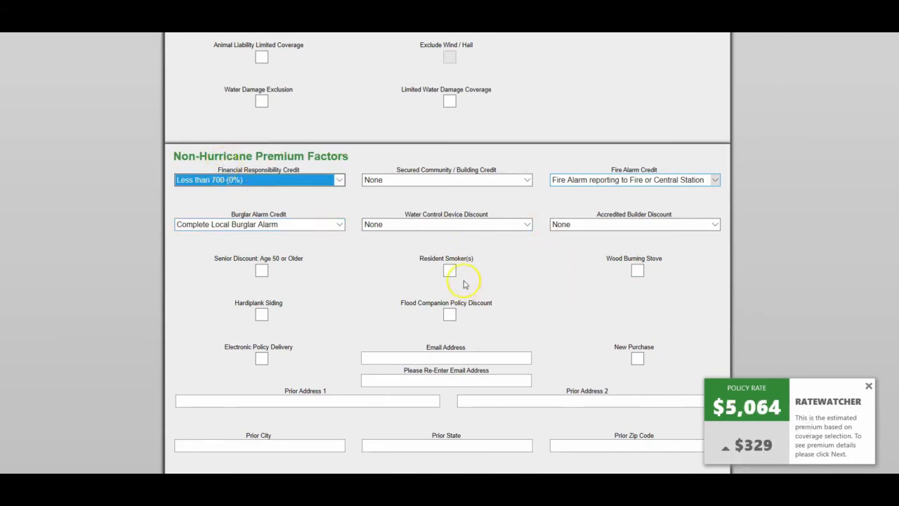
{"action": "left_click", "coordinate": [262, 272]}
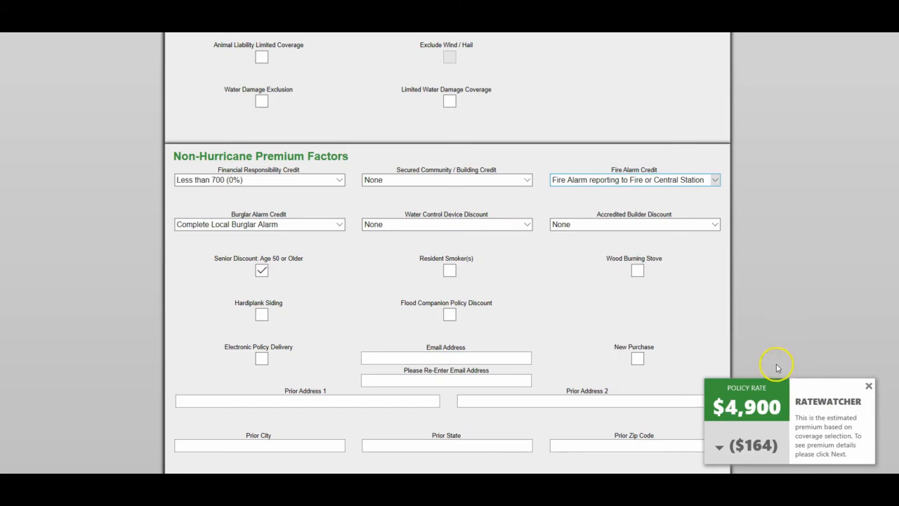
{"action": "left_click", "coordinate": [261, 271]}
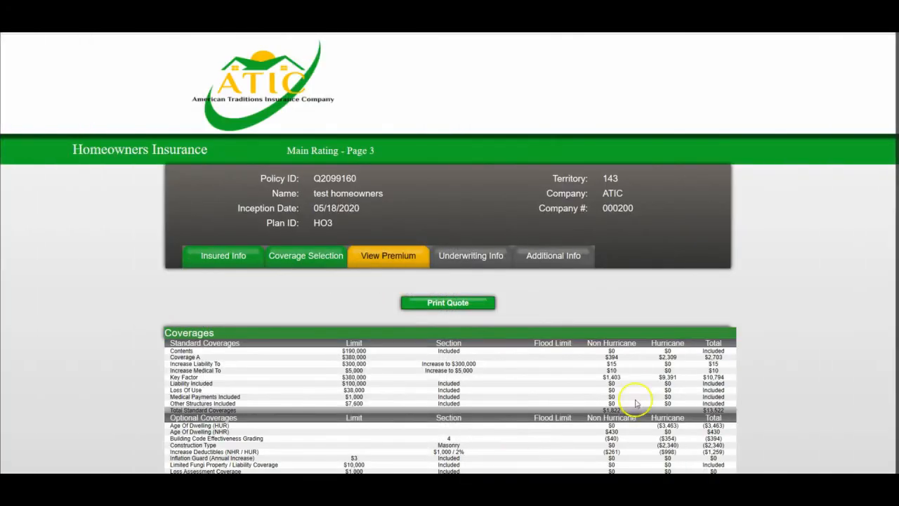
Review the quote's premium breakdown, pay plan options and discounts, and save the quote.
{"action": "scroll", "coordinate": [642, 372], "scroll_direction": "down", "scroll_amount": 5}
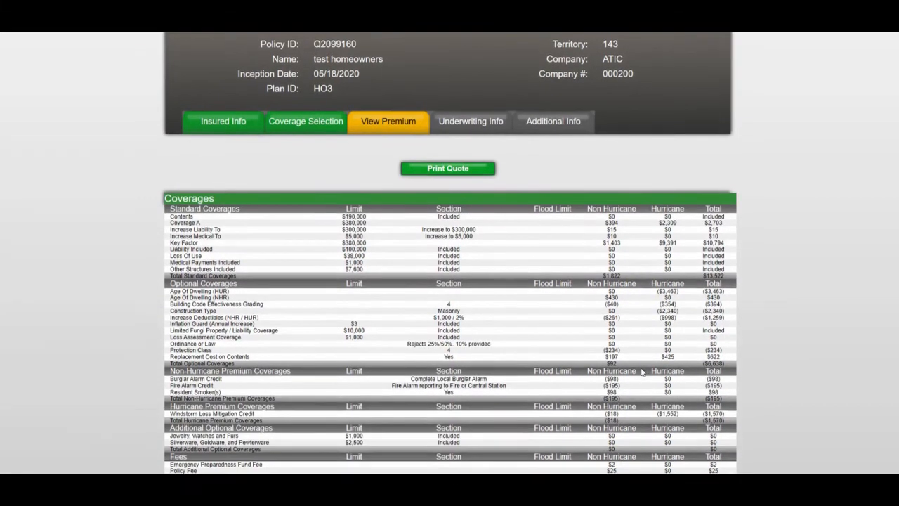
{"action": "scroll", "coordinate": [641, 373], "scroll_direction": "down", "scroll_amount": 3}
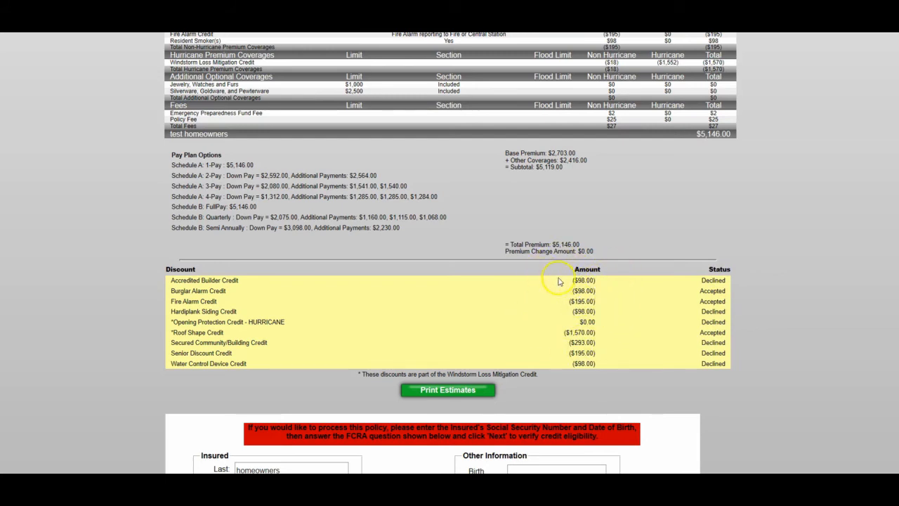
{"action": "scroll", "coordinate": [593, 363], "scroll_direction": "up", "scroll_amount": 3}
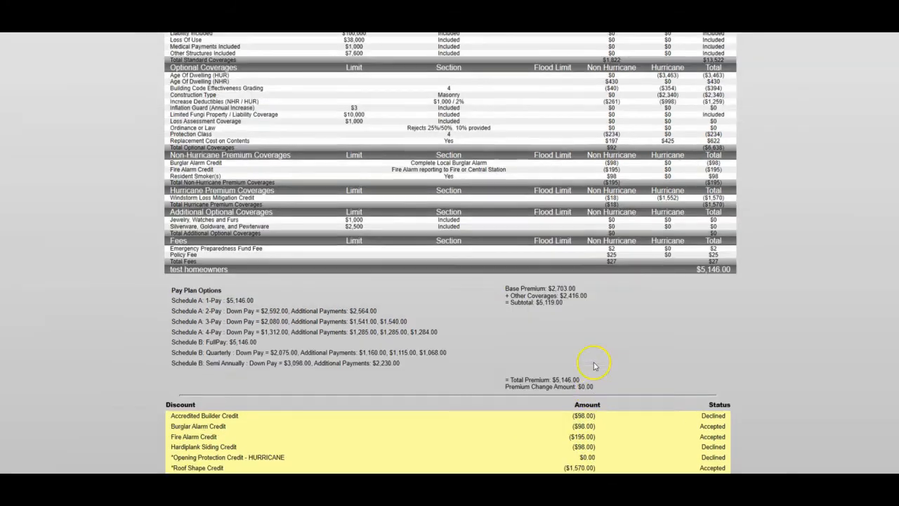
{"action": "scroll", "coordinate": [594, 363], "scroll_direction": "up", "scroll_amount": 2}
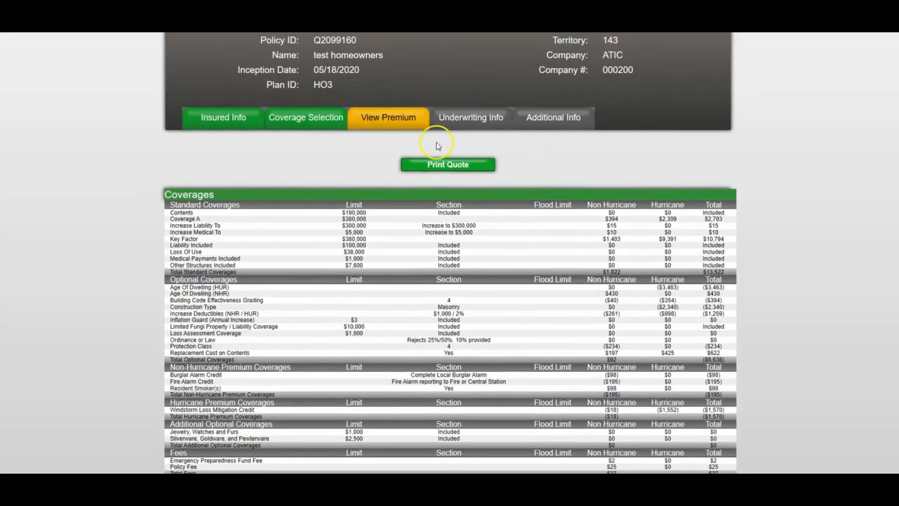
{"action": "scroll", "coordinate": [537, 220], "scroll_direction": "down", "scroll_amount": 10}
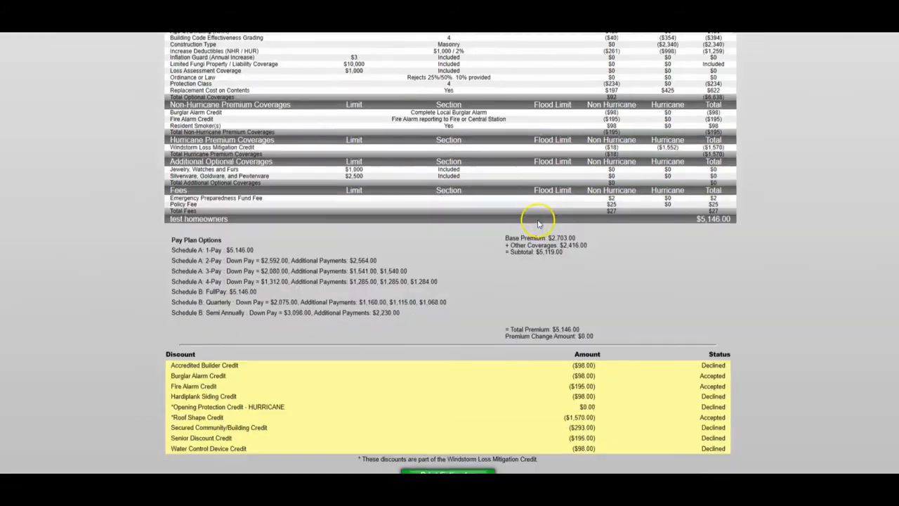
{"action": "scroll", "coordinate": [538, 214], "scroll_direction": "down", "scroll_amount": 1}
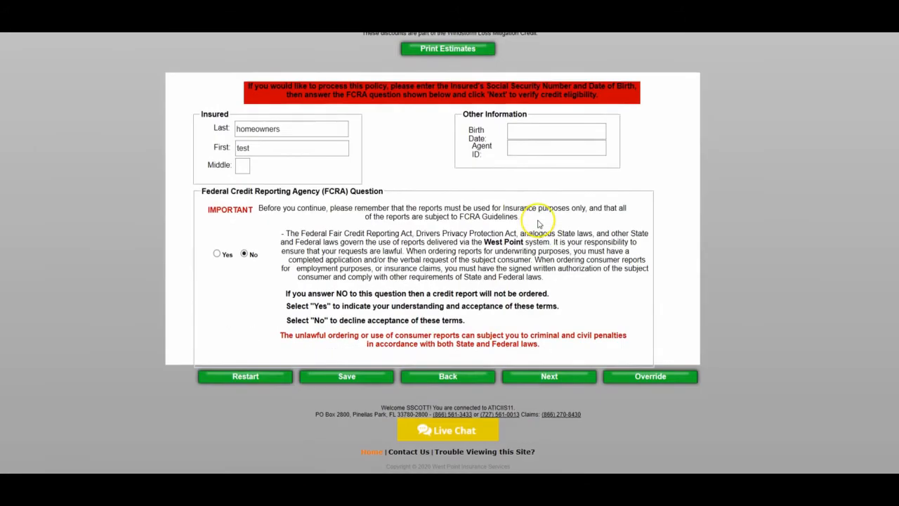
{"action": "left_click", "coordinate": [345, 382]}
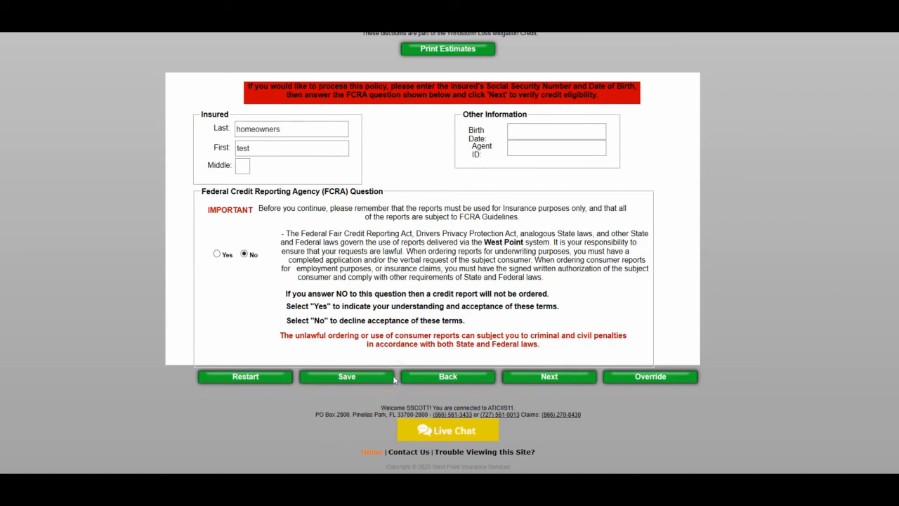
Continue from the premium summary to the underwriting information and examine its general, dwelling, renovation and heating system questions.
{"action": "scroll", "coordinate": [394, 379], "scroll_direction": "up", "scroll_amount": 4}
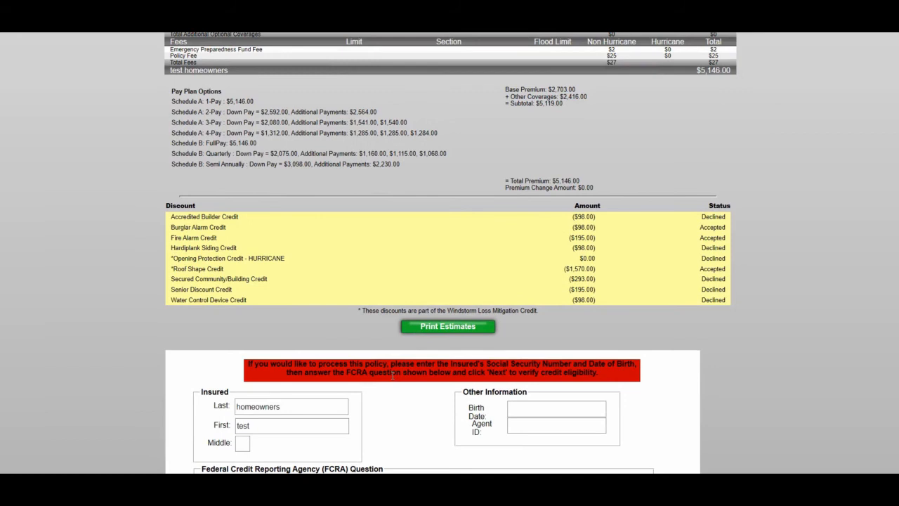
{"action": "scroll", "coordinate": [394, 376], "scroll_direction": "down", "scroll_amount": 4}
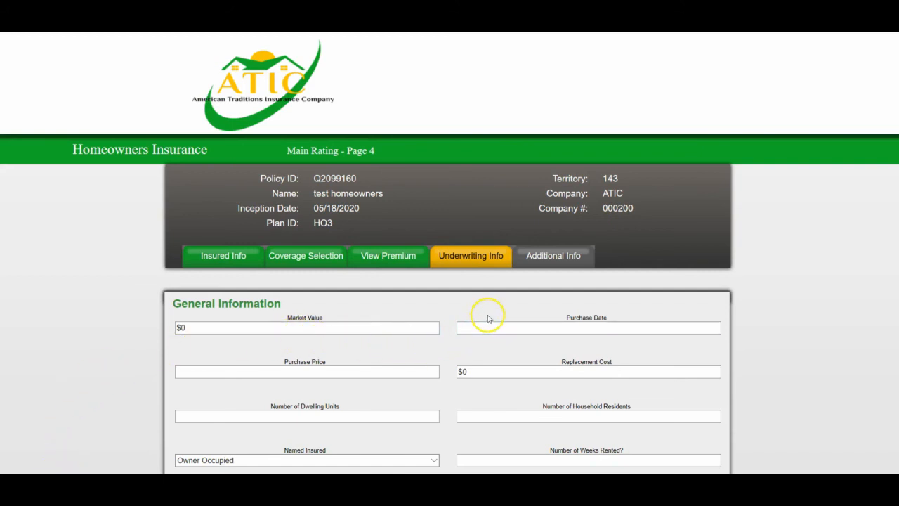
{"action": "scroll", "coordinate": [490, 318], "scroll_direction": "down", "scroll_amount": 4}
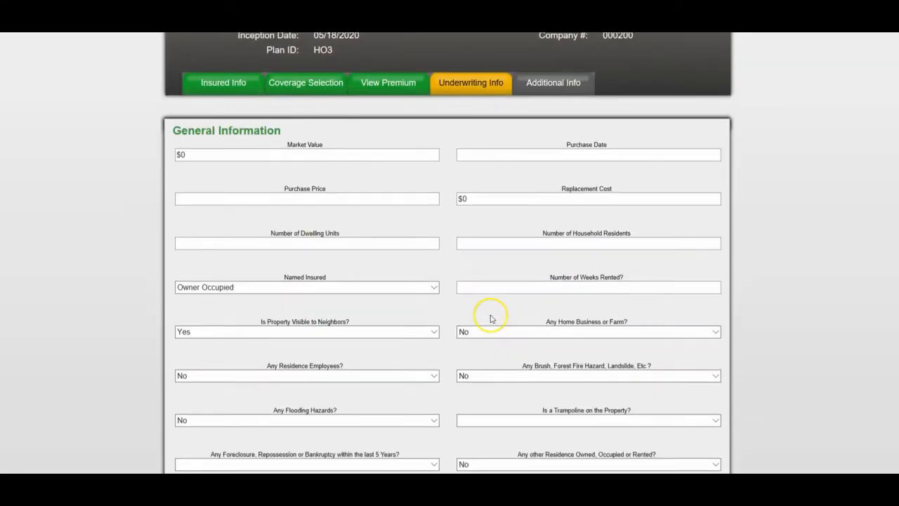
{"action": "scroll", "coordinate": [490, 318], "scroll_direction": "up", "scroll_amount": 3}
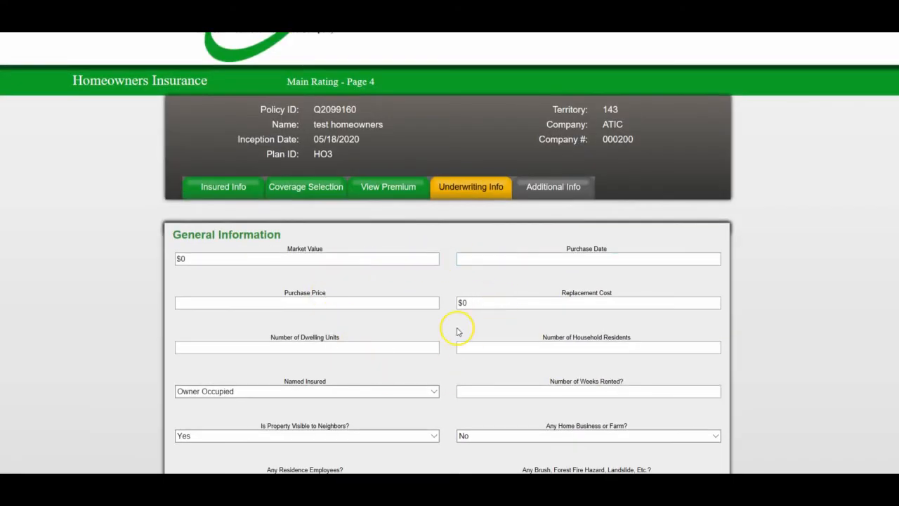
{"action": "scroll", "coordinate": [460, 332], "scroll_direction": "down", "scroll_amount": 11}
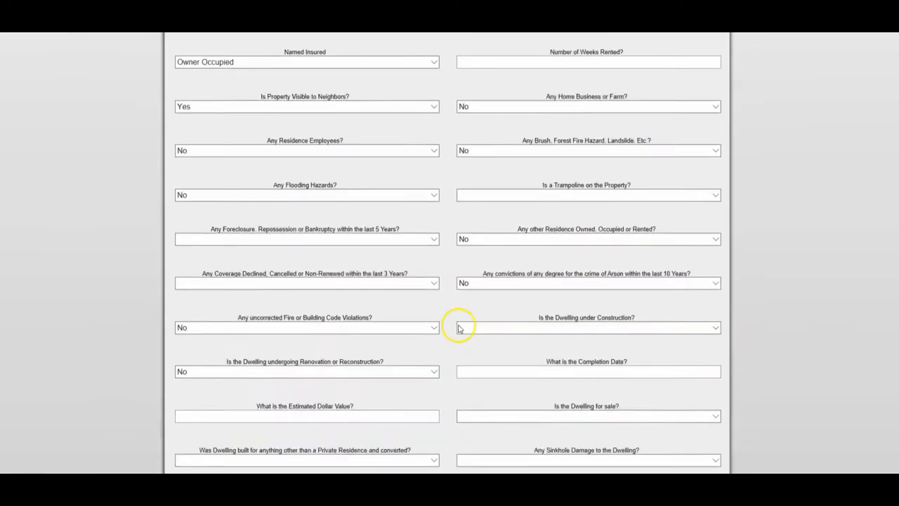
{"action": "scroll", "coordinate": [462, 330], "scroll_direction": "down", "scroll_amount": 11}
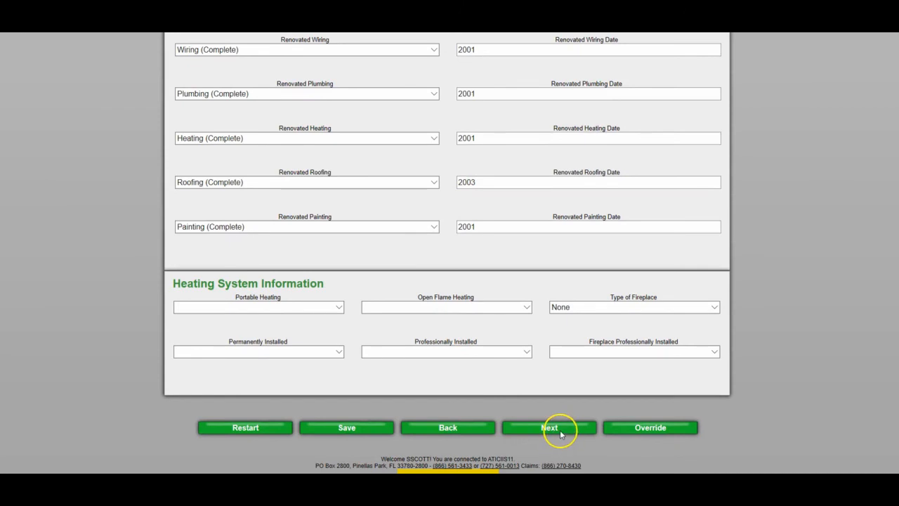
{"action": "scroll", "coordinate": [558, 429], "scroll_direction": "up", "scroll_amount": 7}
{"action": "scroll", "coordinate": [553, 424], "scroll_direction": "up", "scroll_amount": 9}
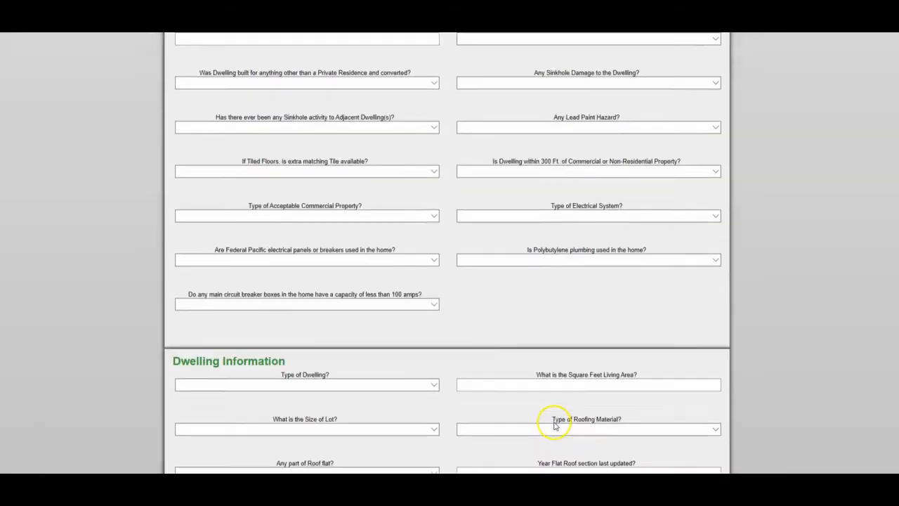
{"action": "scroll", "coordinate": [554, 425], "scroll_direction": "up", "scroll_amount": 6}
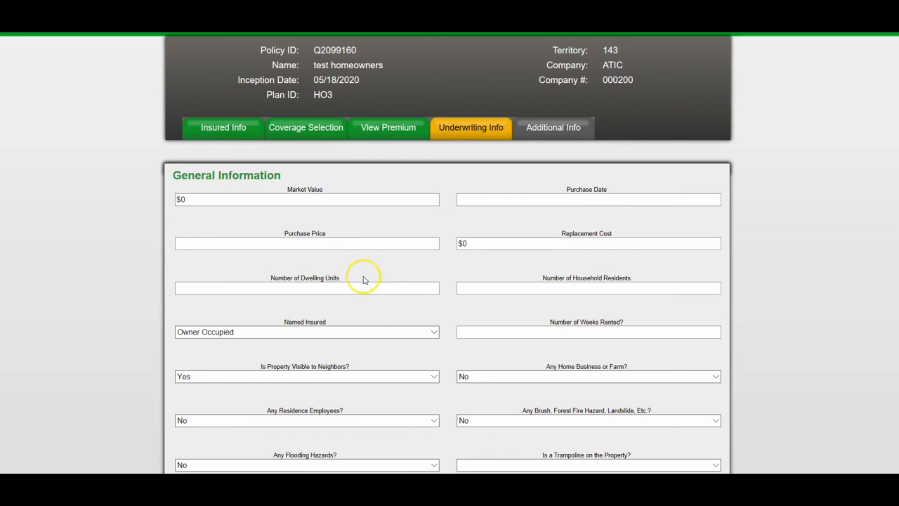
Restart the quoting process from the end of the underwriting information page.
{"action": "scroll", "coordinate": [363, 279], "scroll_direction": "down", "scroll_amount": 12}
{"action": "scroll", "coordinate": [364, 279], "scroll_direction": "down", "scroll_amount": 10}
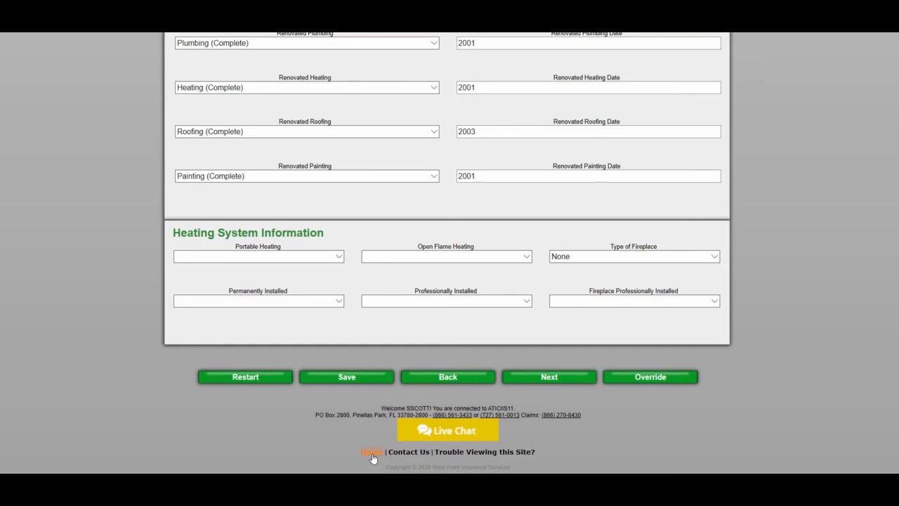
{"action": "left_click", "coordinate": [251, 378]}
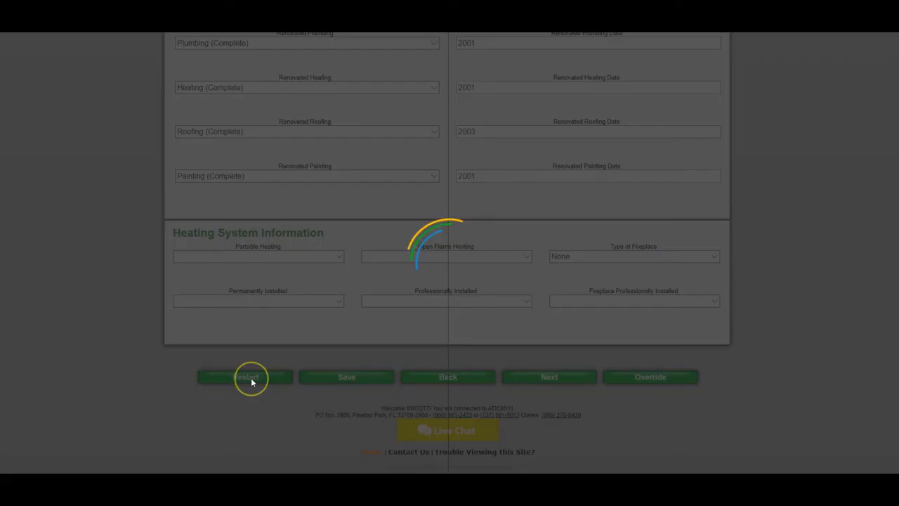